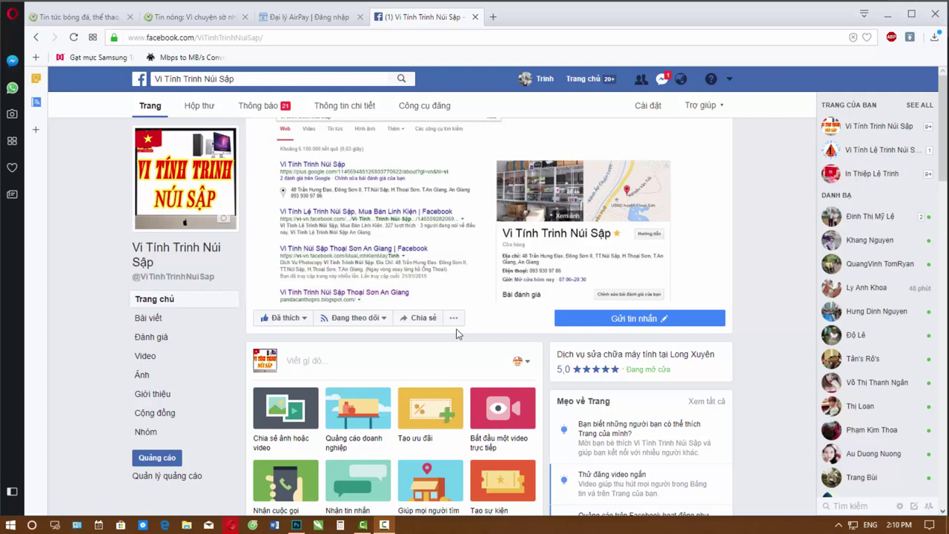
- Minimize the Opera window with the Facebook page to reveal Photoshop's start screen
{"action": "left_click", "coordinate": [568, 319]}
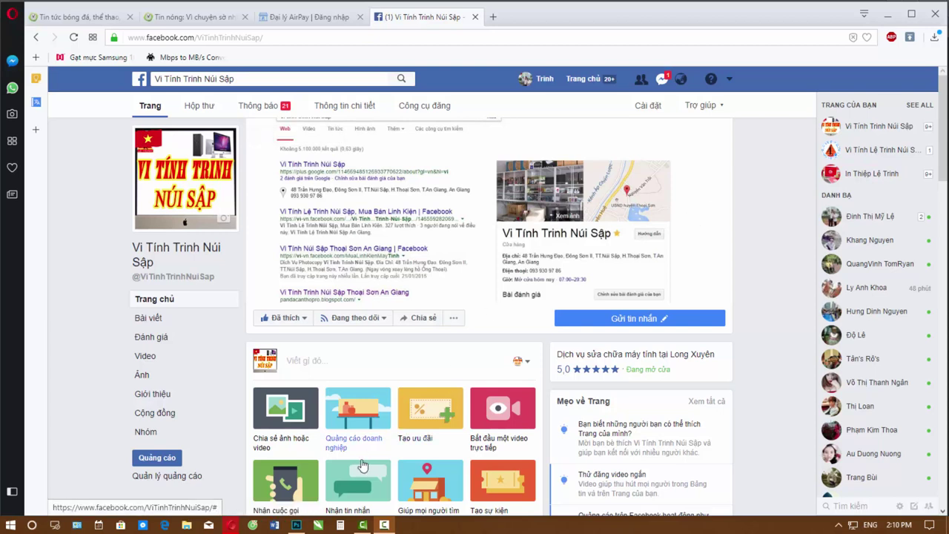
{"action": "left_click", "coordinate": [889, 14]}
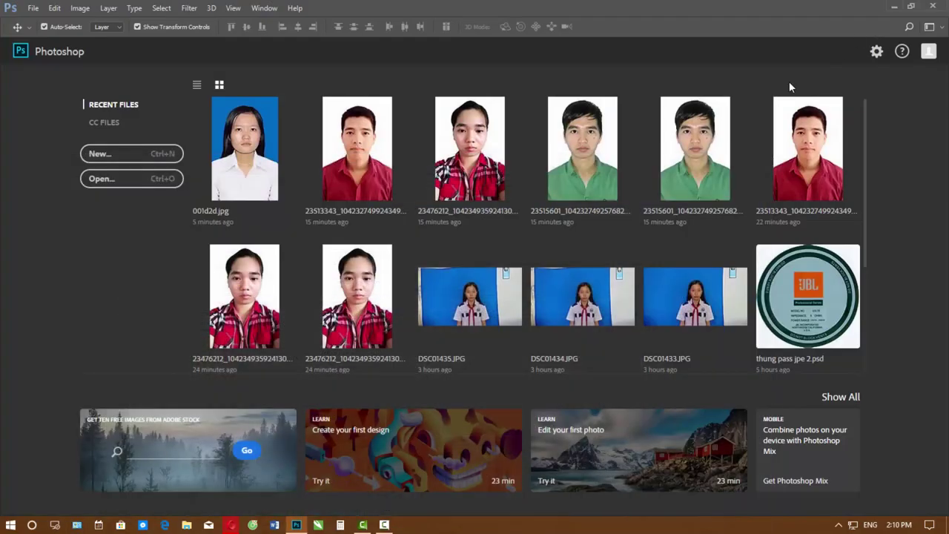
{"action": "double_click", "coordinate": [680, 18]}
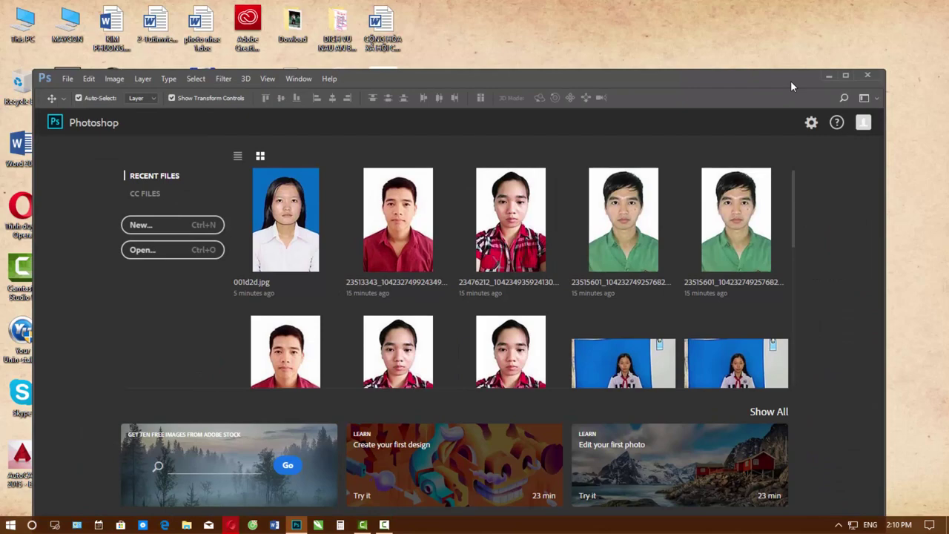
{"action": "left_click", "coordinate": [846, 76]}
{"action": "left_click", "coordinate": [894, 7]}
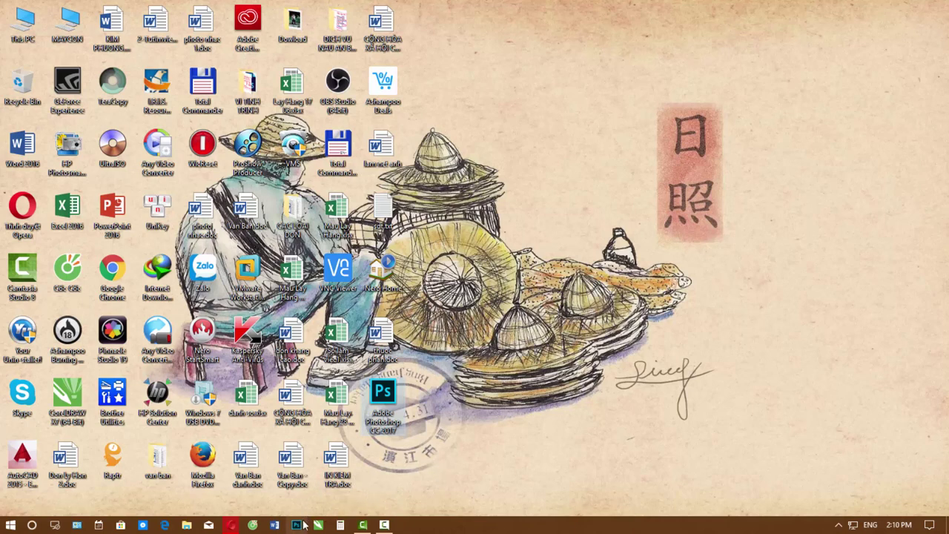
{"action": "double_click", "coordinate": [384, 393]}
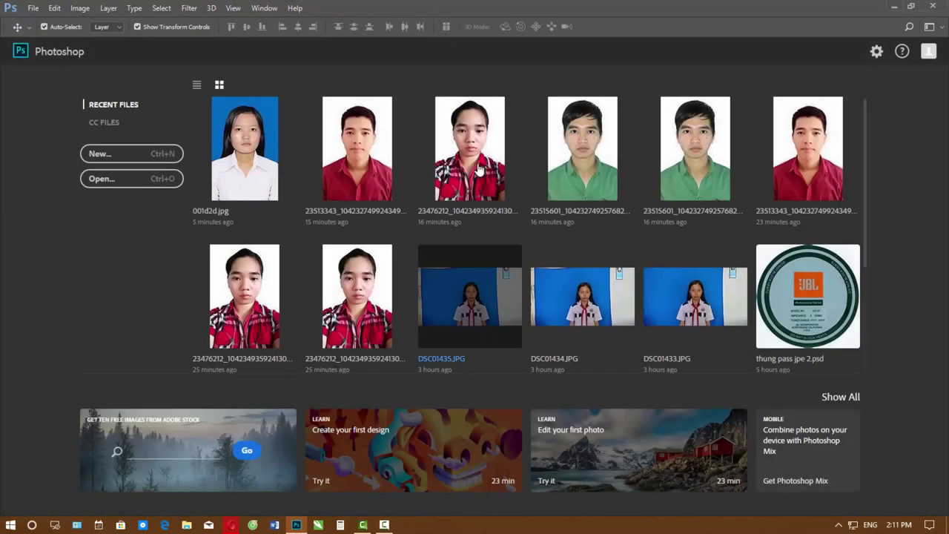
{"action": "scroll", "coordinate": [251, 169], "scroll_direction": "down", "scroll_amount": 2}
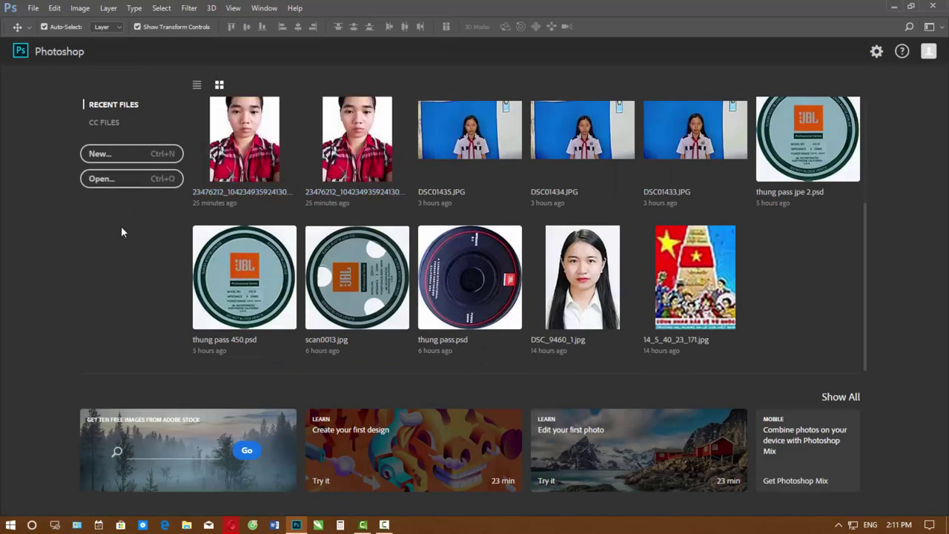
{"action": "scroll", "coordinate": [710, 293], "scroll_direction": "up", "scroll_amount": 2}
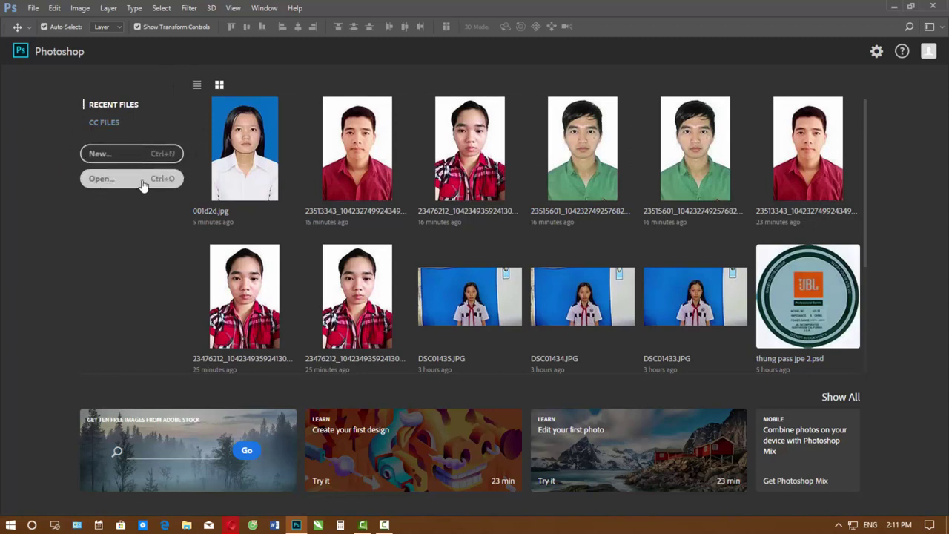
{"action": "left_click", "coordinate": [95, 178]}
{"action": "left_click", "coordinate": [144, 181]}
{"action": "left_click", "coordinate": [135, 188]}
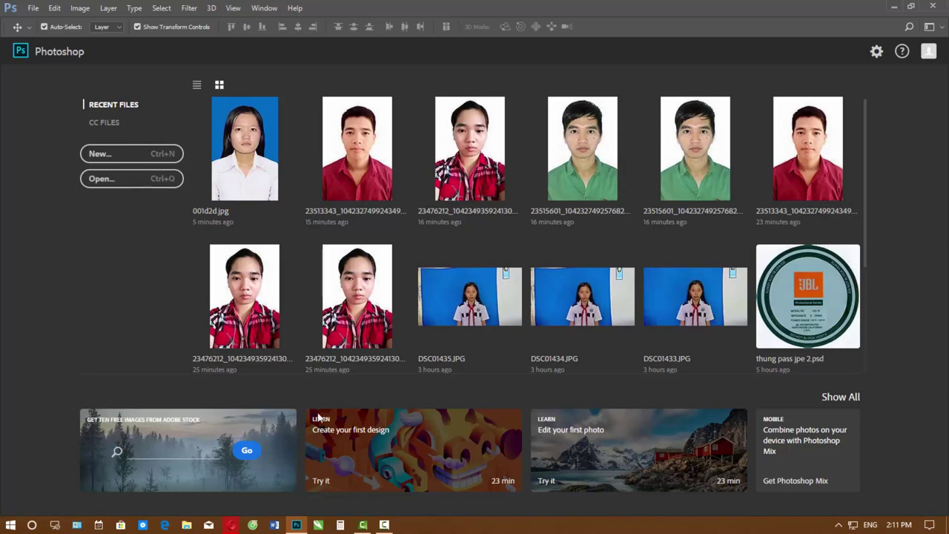
{"action": "scroll", "coordinate": [833, 334], "scroll_direction": "down", "scroll_amount": 3}
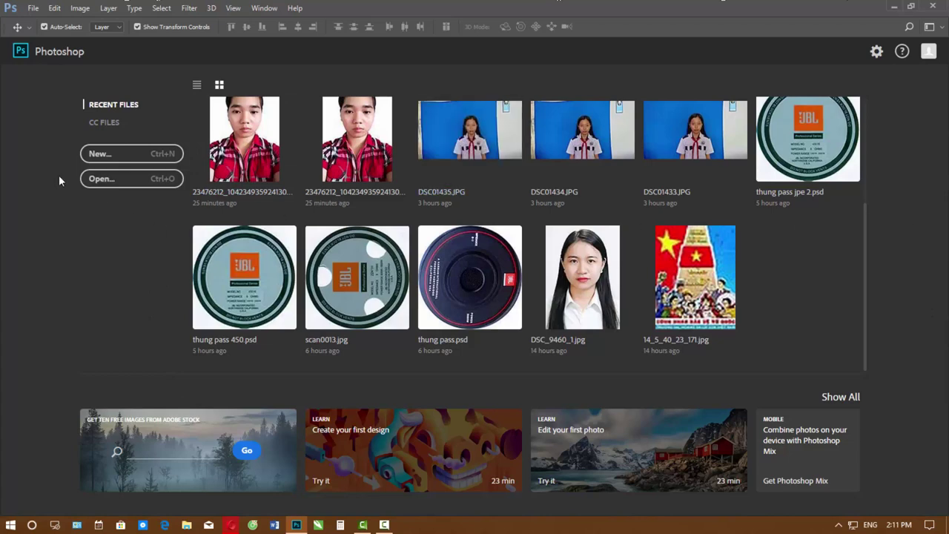
{"action": "scroll", "coordinate": [286, 117], "scroll_direction": "up", "scroll_amount": 2}
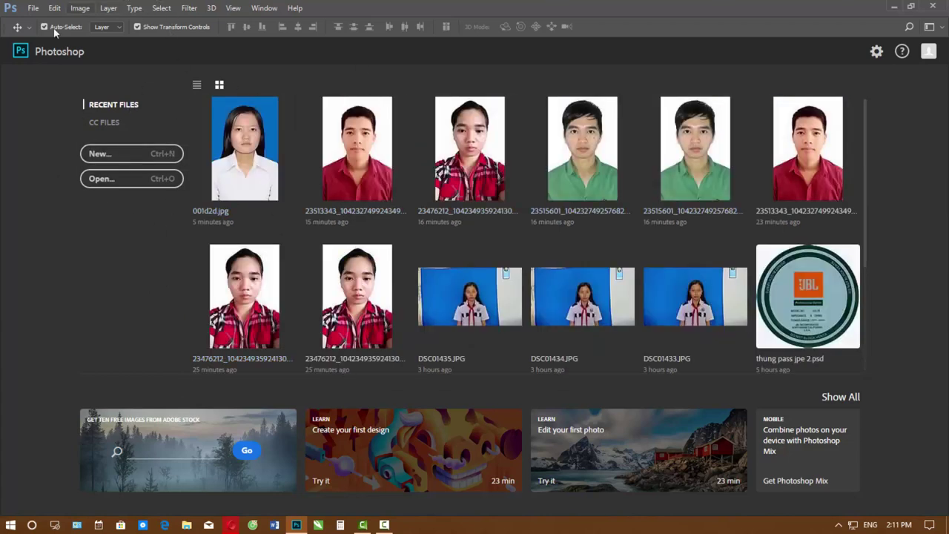
{"action": "double_click", "coordinate": [515, 9]}
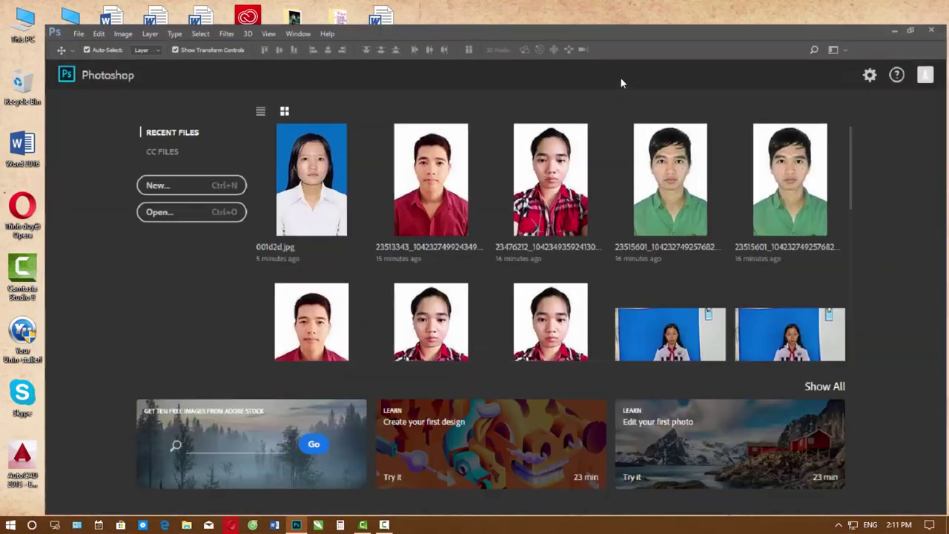
{"action": "double_click", "coordinate": [620, 77]}
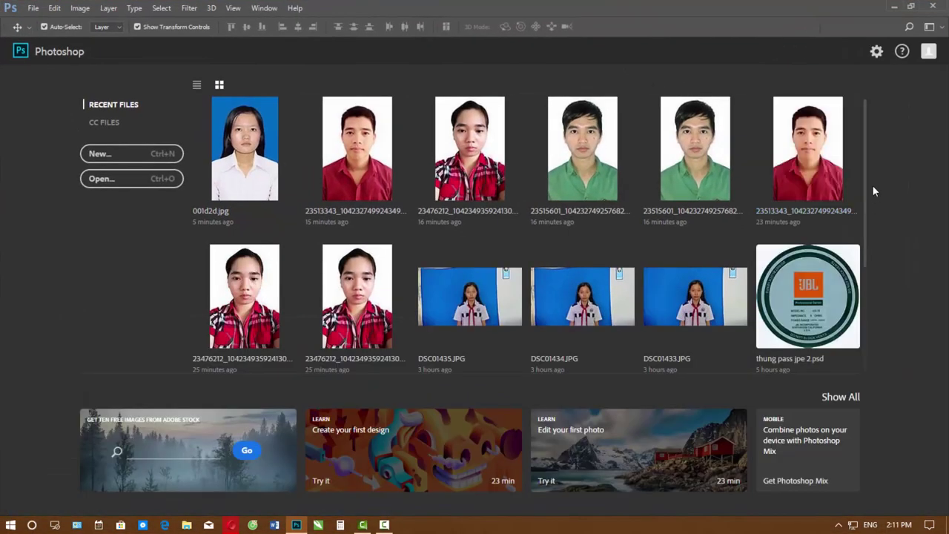
{"action": "scroll", "coordinate": [864, 259], "scroll_direction": "down", "scroll_amount": 3}
{"action": "scroll", "coordinate": [856, 338], "scroll_direction": "up", "scroll_amount": 3}
{"action": "scroll", "coordinate": [479, 333], "scroll_direction": "down", "scroll_amount": 3}
{"action": "scroll", "coordinate": [449, 273], "scroll_direction": "up", "scroll_amount": 3}
{"action": "scroll", "coordinate": [449, 273], "scroll_direction": "down", "scroll_amount": 3}
{"action": "scroll", "coordinate": [297, 274], "scroll_direction": "up", "scroll_amount": 3}
- Open tao-anh-the-photoshop.jpg from the Pictures folder as a Photoshop document
{"action": "left_click", "coordinate": [197, 86]}
{"action": "left_click", "coordinate": [103, 179]}
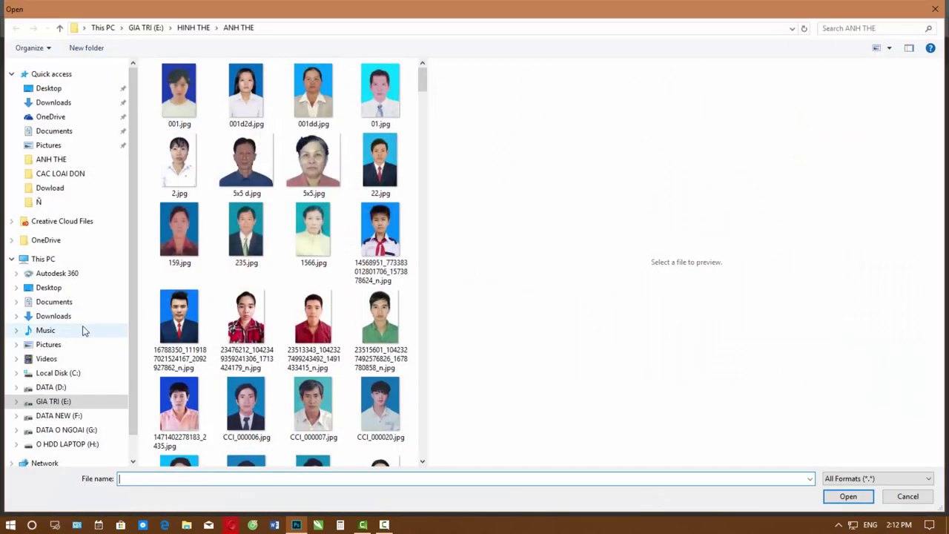
{"action": "left_click", "coordinate": [90, 344]}
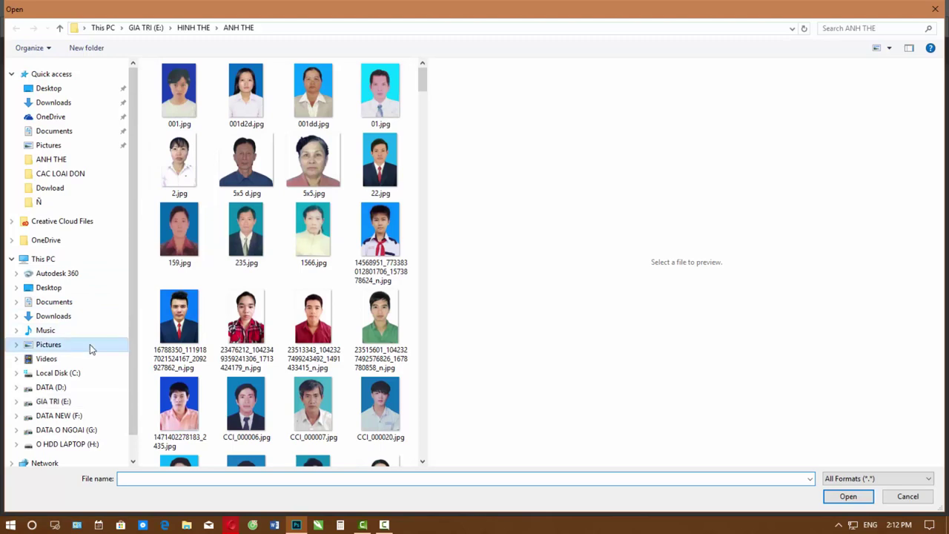
{"action": "double_click", "coordinate": [178, 420]}
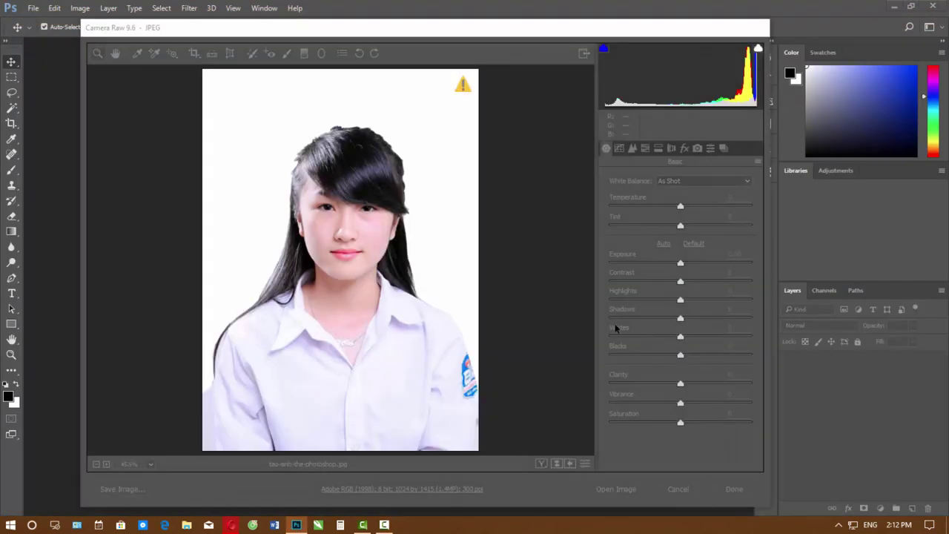
{"action": "left_click", "coordinate": [617, 489]}
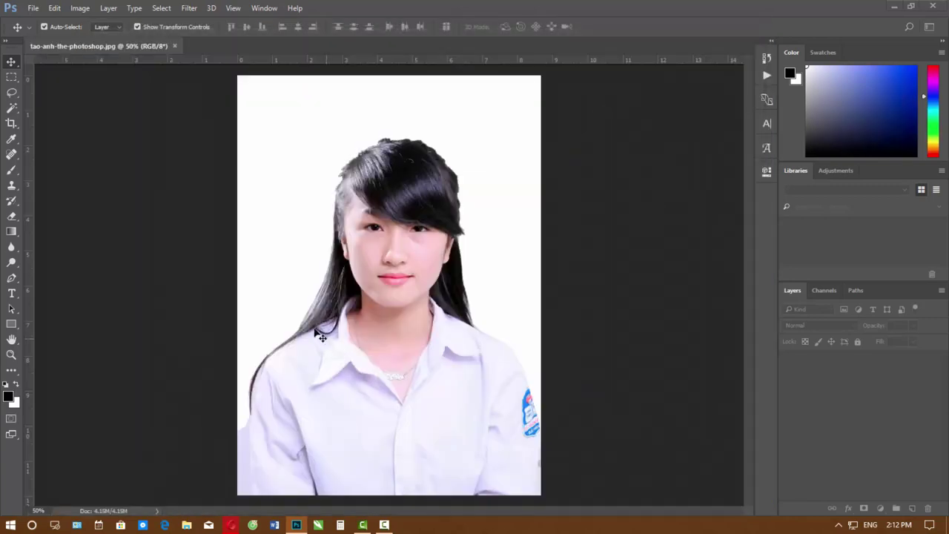
{"action": "left_click_drag", "start_coordinate": [155, 44], "coordinate": [339, 41]}
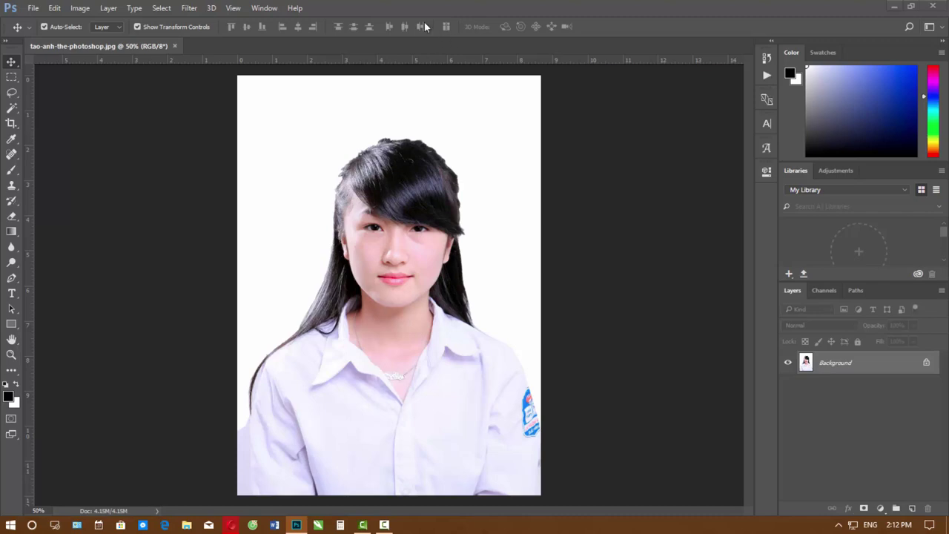
- Look through the main menus, then close the photo without saving
{"action": "left_click", "coordinate": [54, 8]}
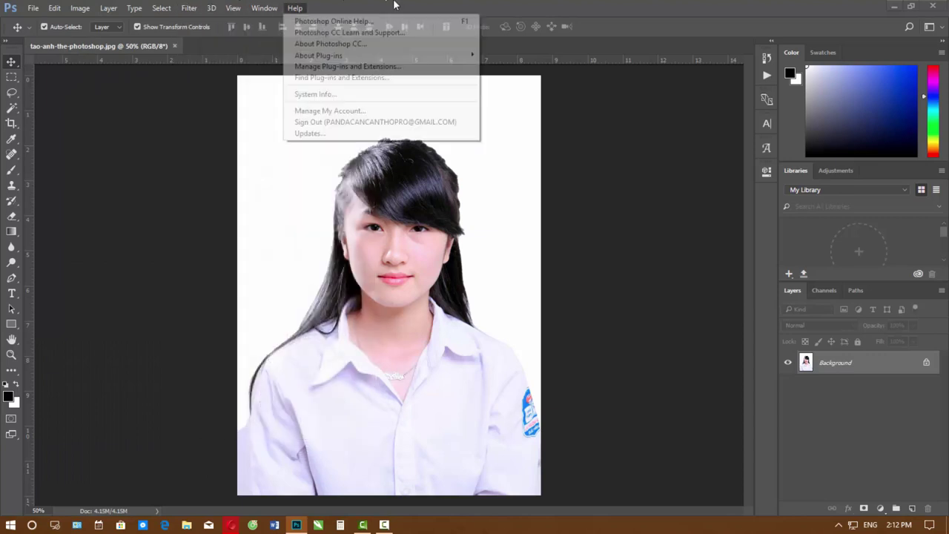
{"action": "left_click", "coordinate": [405, 5]}
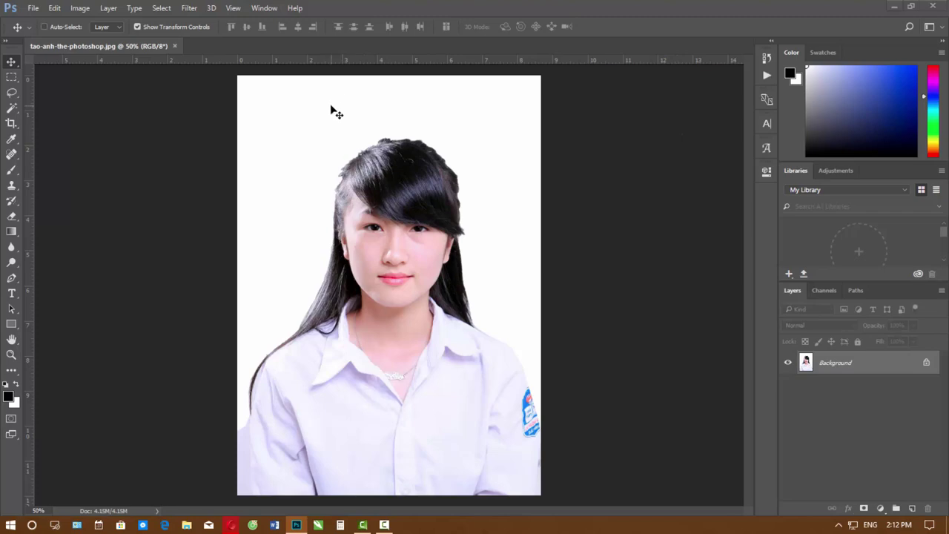
{"action": "left_click", "coordinate": [175, 46]}
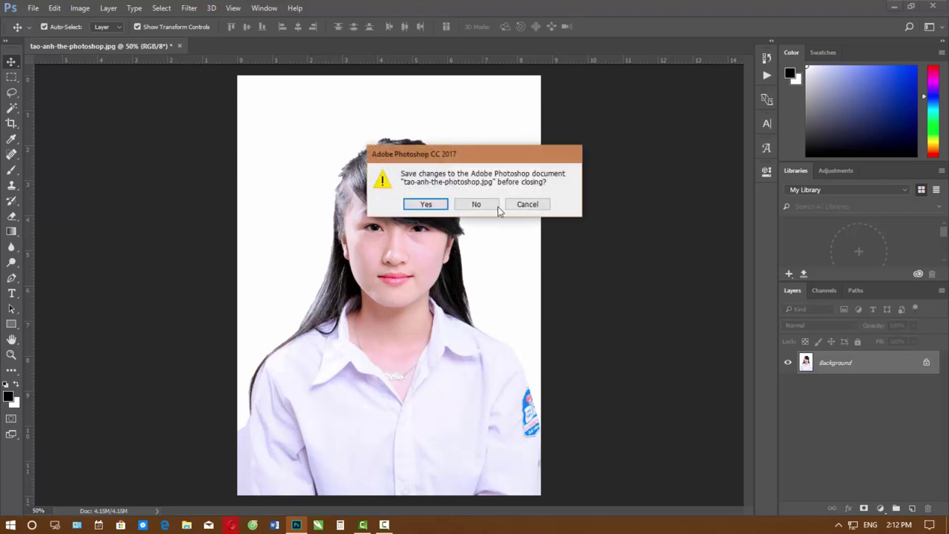
{"action": "left_click", "coordinate": [479, 207]}
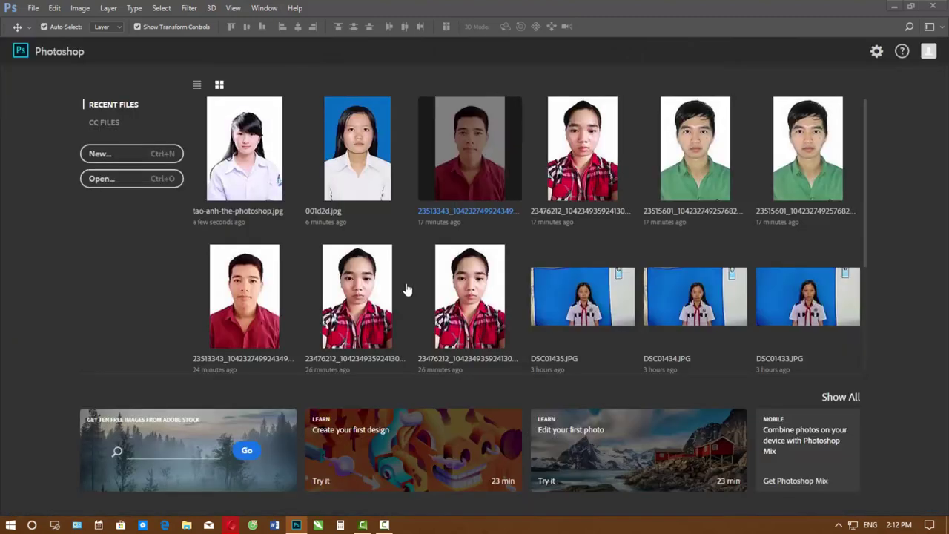
- Reopen tao-anh-the-photoshop.jpg from recent files and show the File menu
{"action": "left_click", "coordinate": [253, 159]}
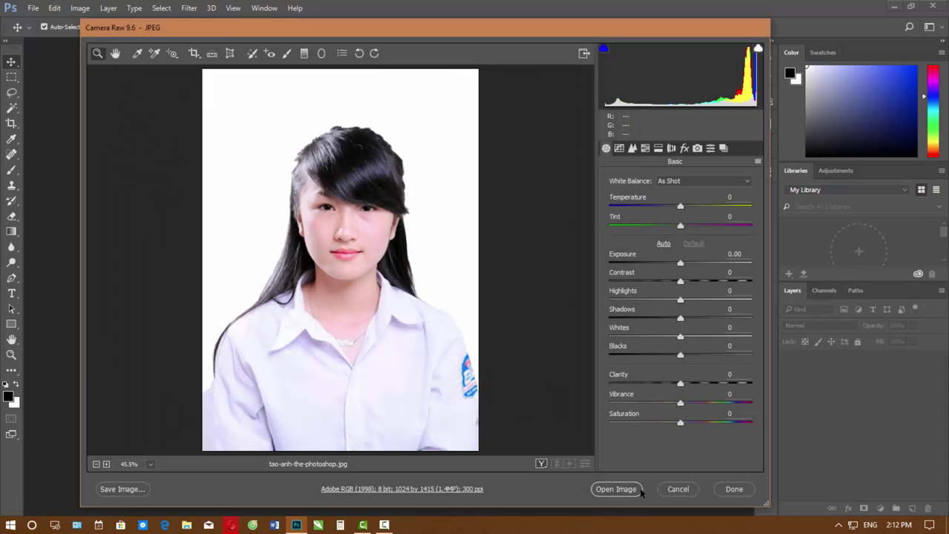
{"action": "left_click", "coordinate": [678, 488]}
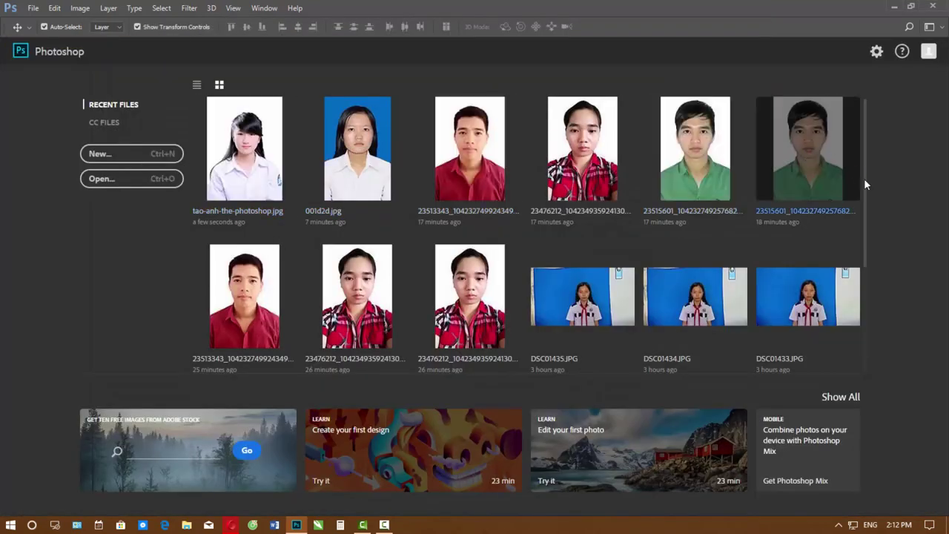
{"action": "left_click", "coordinate": [226, 162]}
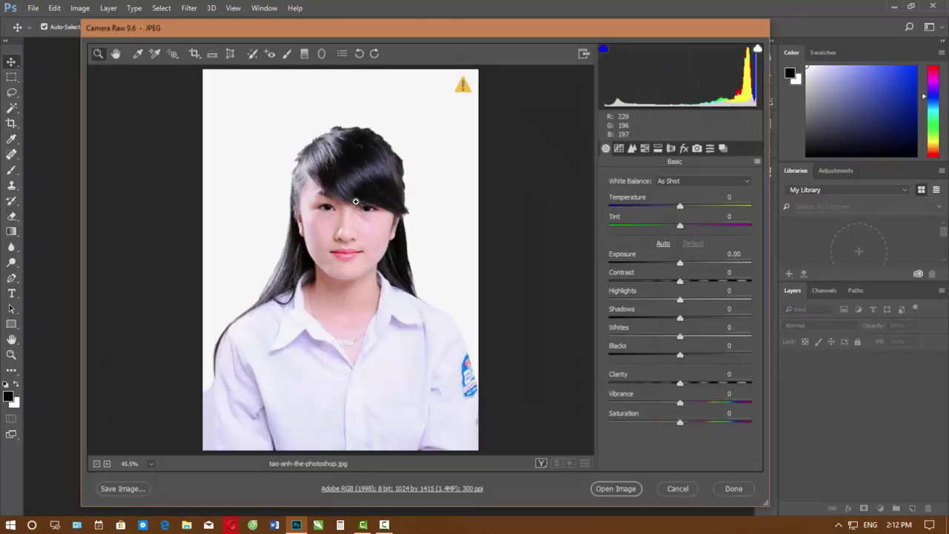
{"action": "left_click", "coordinate": [608, 488]}
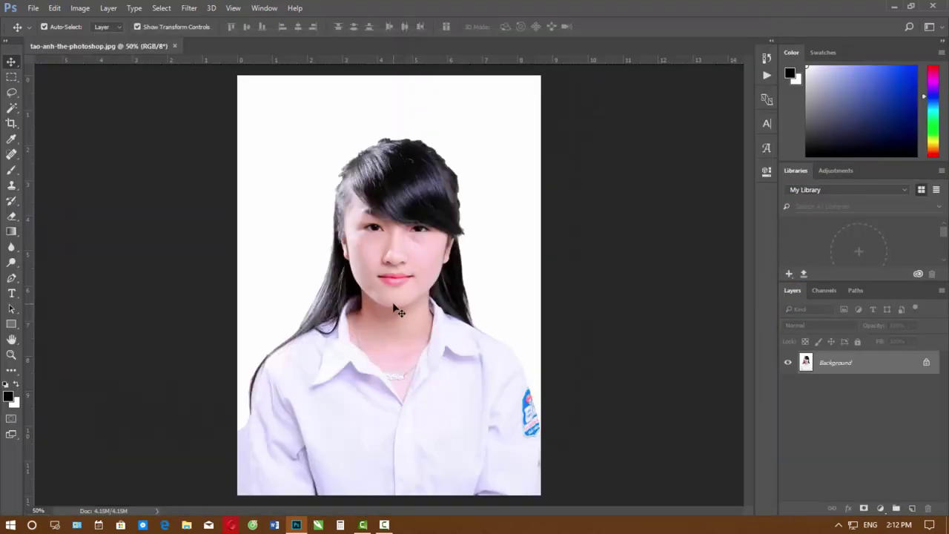
{"action": "left_click", "coordinate": [33, 7]}
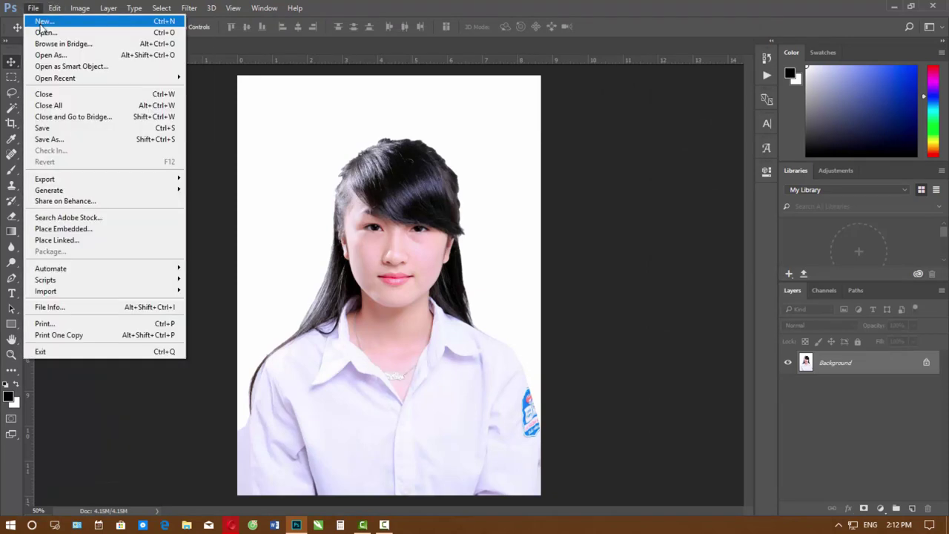
- Browse the Recent, Saved and Print presets in the New Document dialog
{"action": "left_click", "coordinate": [82, 23]}
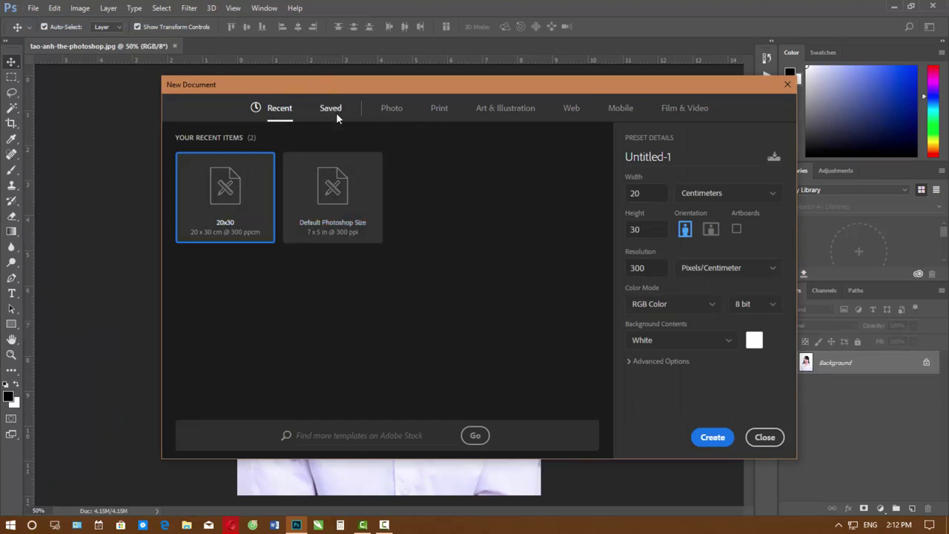
{"action": "left_click", "coordinate": [334, 111]}
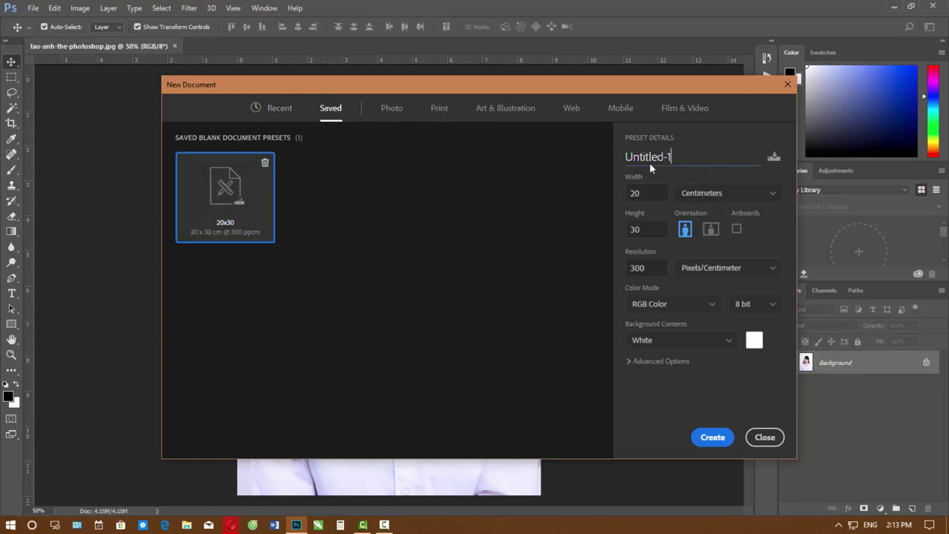
{"action": "left_click", "coordinate": [774, 158]}
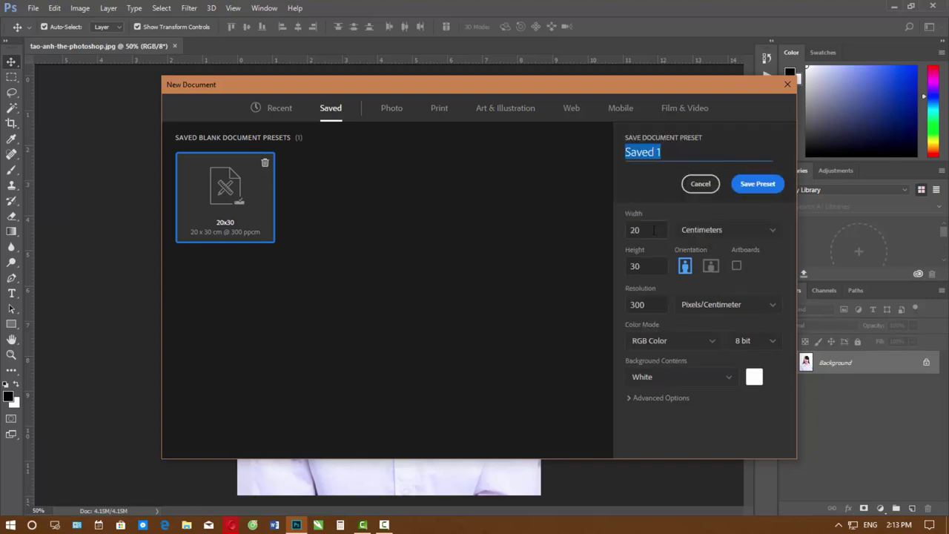
{"action": "left_click", "coordinate": [638, 304]}
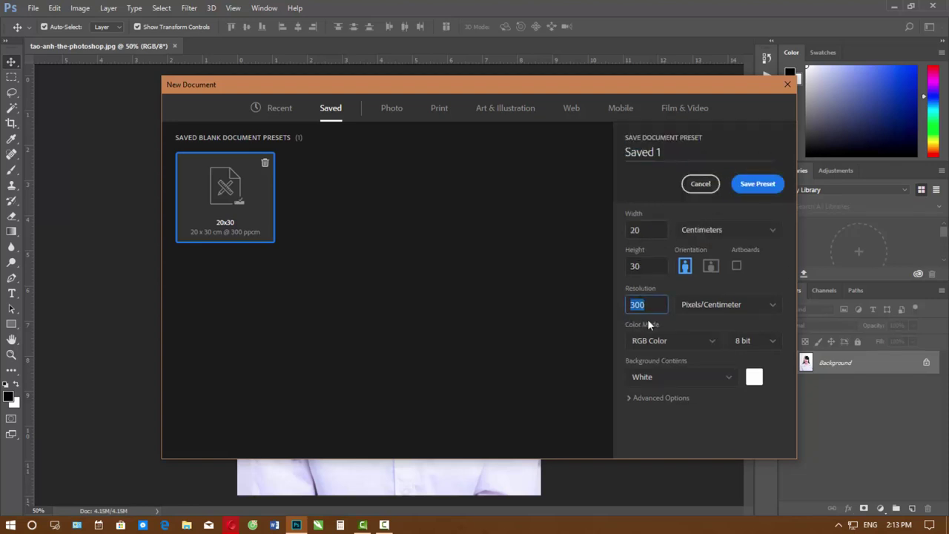
{"action": "left_click", "coordinate": [393, 111]}
{"action": "left_click", "coordinate": [440, 110]}
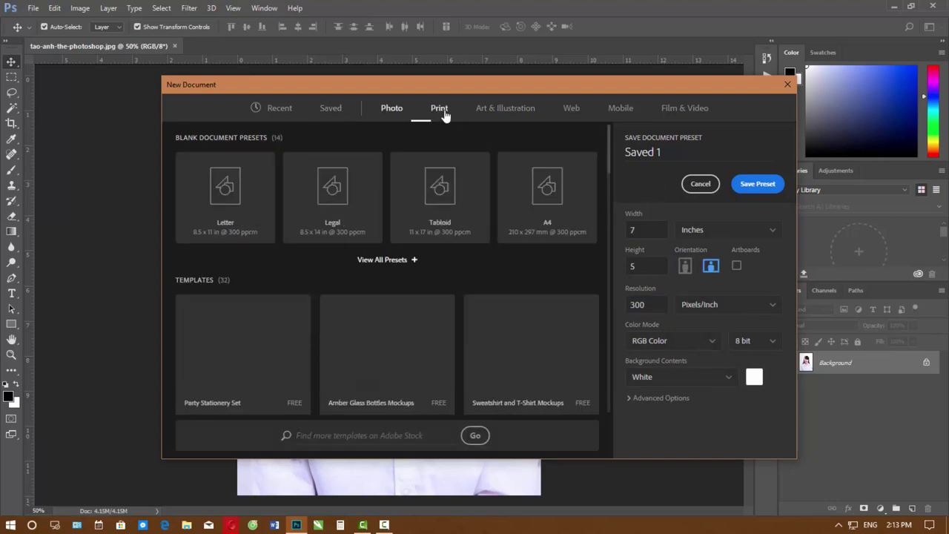
{"action": "left_click", "coordinate": [392, 109]}
{"action": "left_click", "coordinate": [334, 108]}
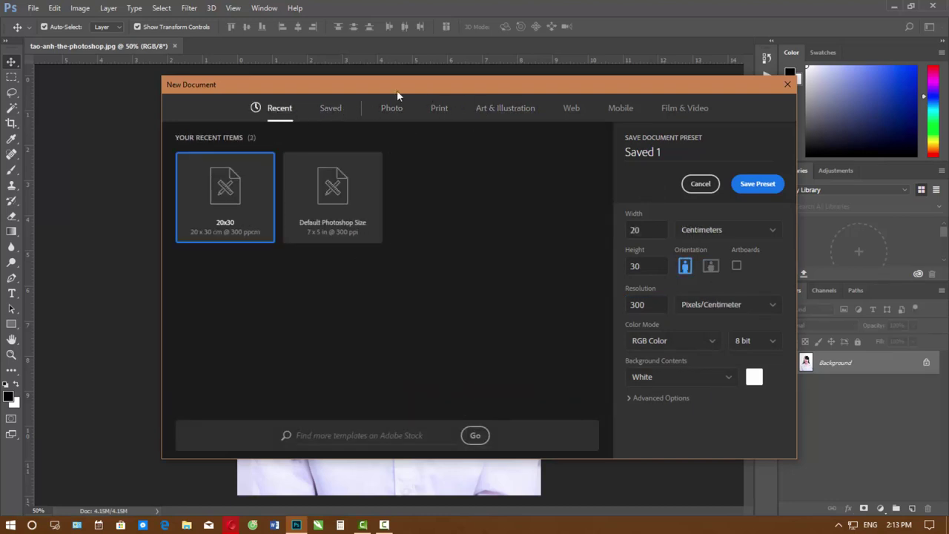
- Create a document from the saved 20x30 preset and float it in its own window
{"action": "left_click_drag", "start_coordinate": [318, 91], "coordinate": [369, 87]}
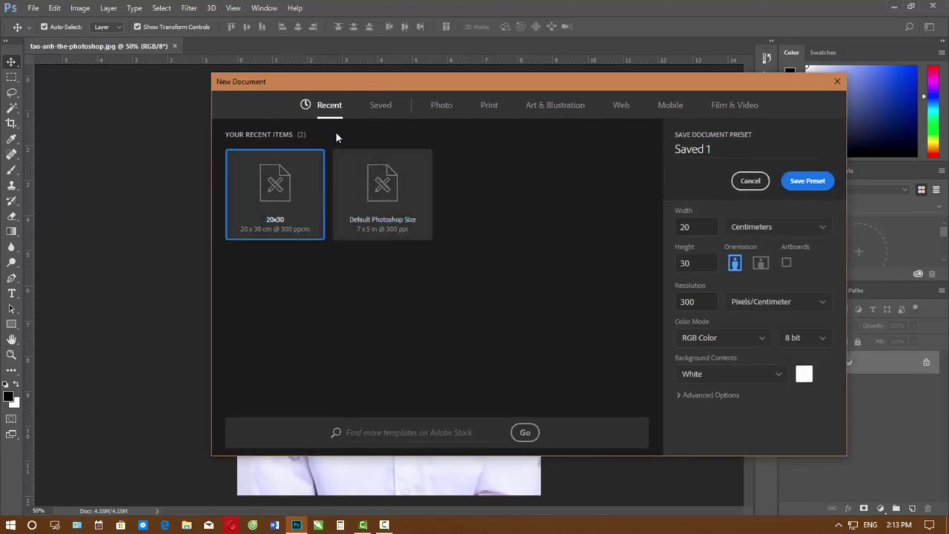
{"action": "left_click", "coordinate": [381, 106]}
{"action": "left_click", "coordinate": [329, 108]}
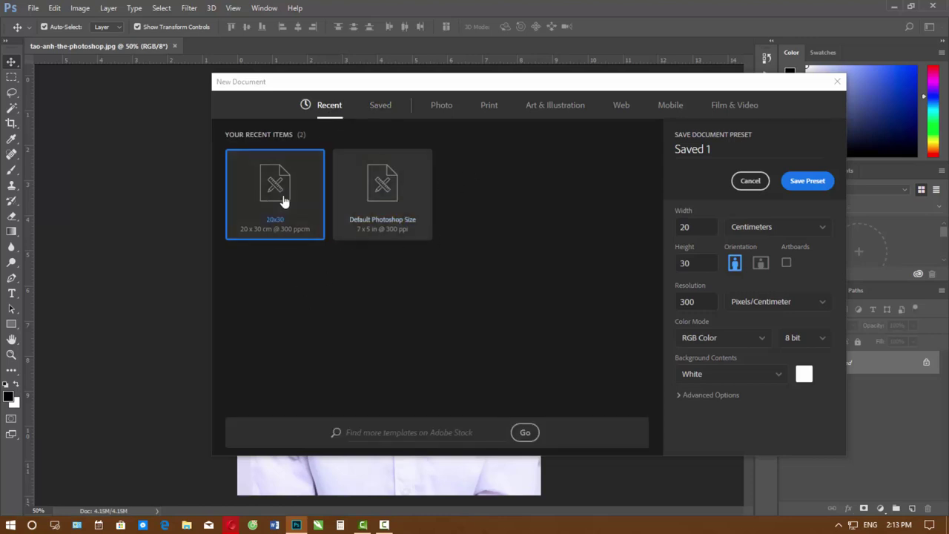
{"action": "left_click", "coordinate": [382, 109]}
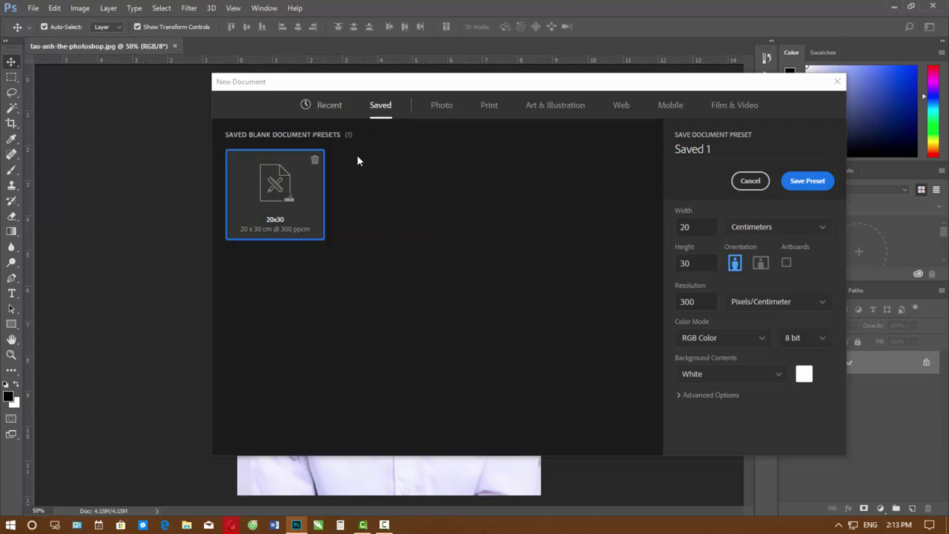
{"action": "left_click", "coordinate": [326, 108]}
{"action": "double_click", "coordinate": [274, 191]}
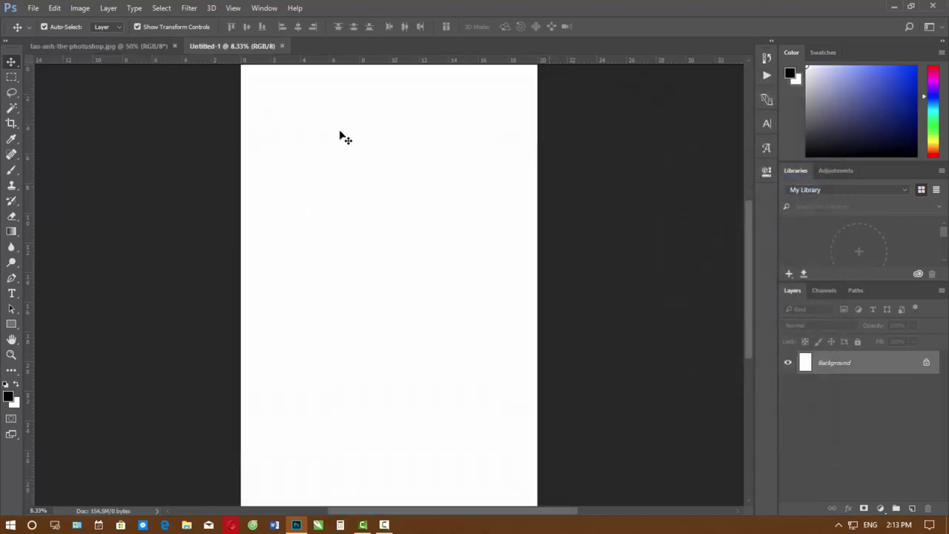
{"action": "left_click_drag", "start_coordinate": [269, 53], "coordinate": [319, 115]}
- Close that document and recreate a blank 20x30 document with Ctrl+N
{"action": "left_click", "coordinate": [544, 115]}
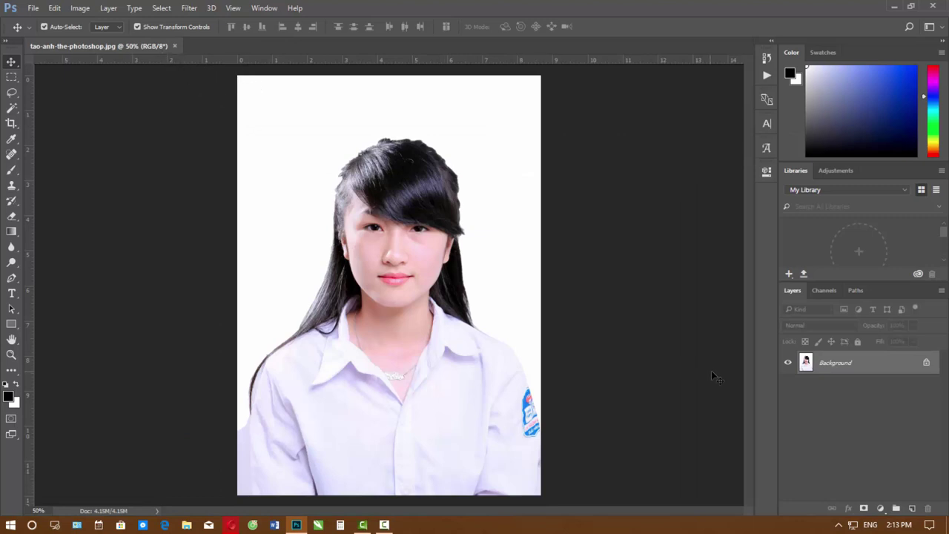
{"action": "key", "text": "ctrl+n"}
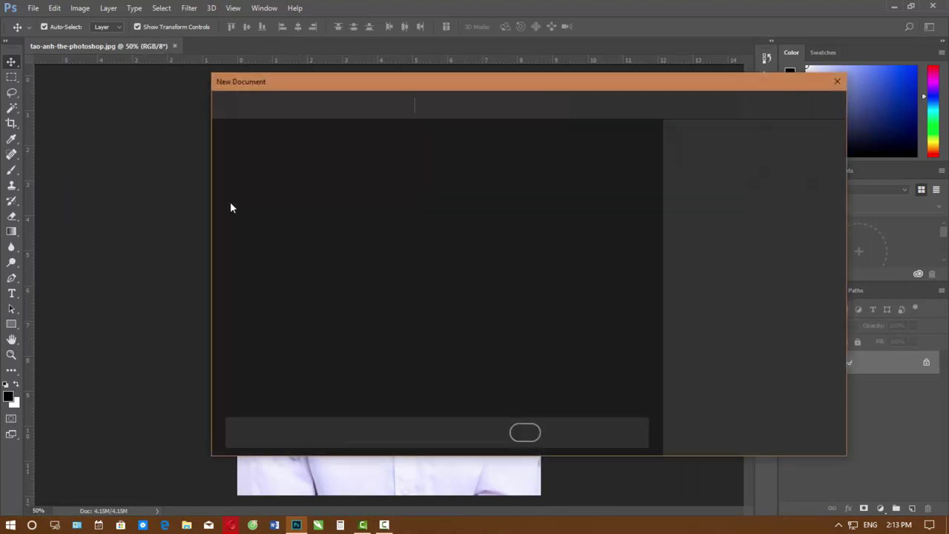
{"action": "double_click", "coordinate": [291, 181]}
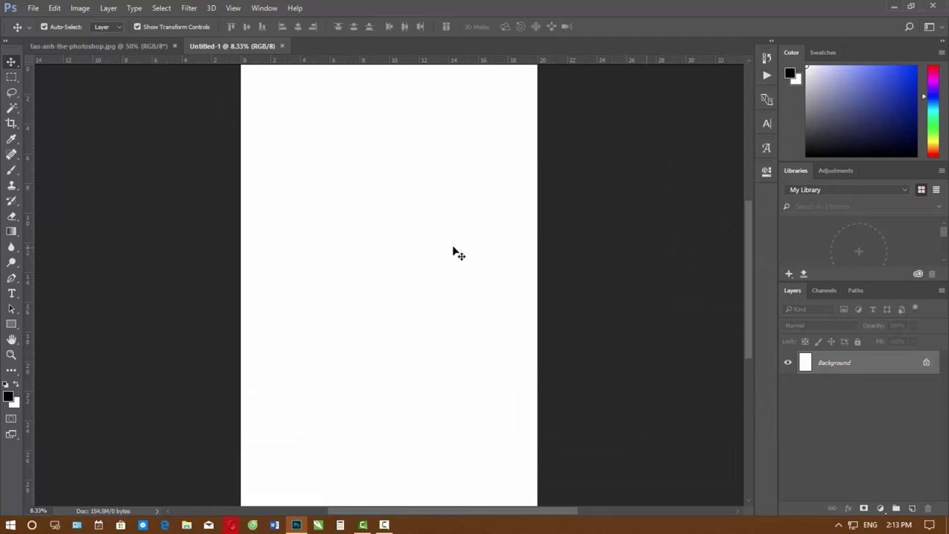
- Add Layer 1 and set the background colour to pink
{"action": "key", "text": "ctrl+shift+n"}
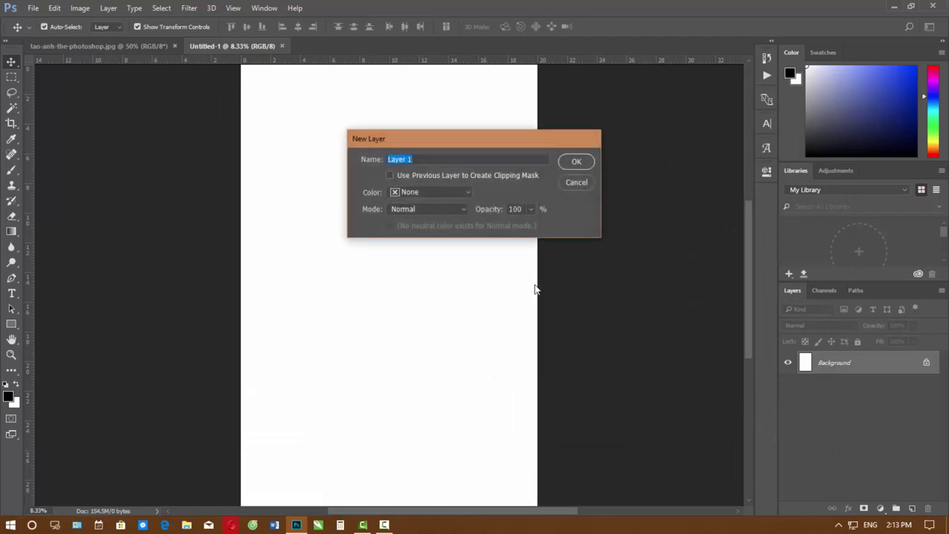
{"action": "key", "text": "Return"}
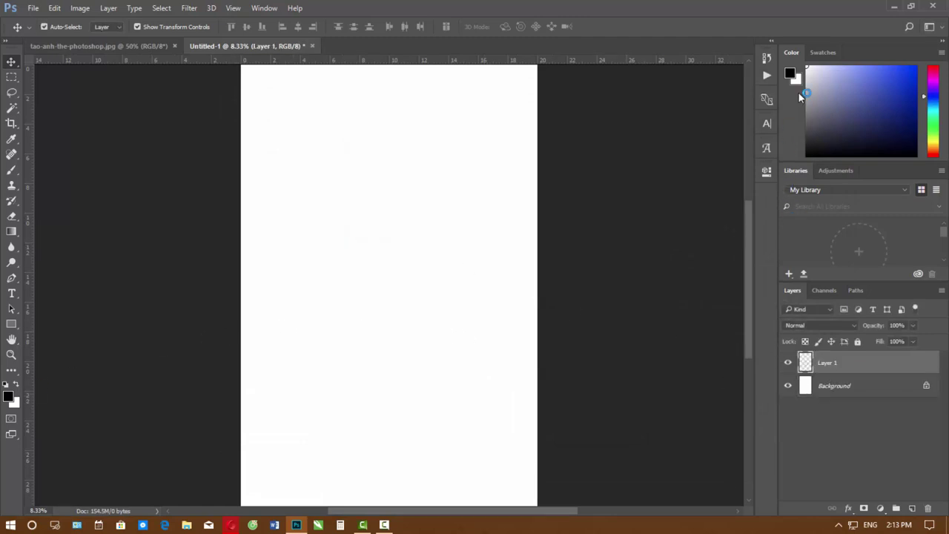
{"action": "left_click_drag", "start_coordinate": [934, 101], "coordinate": [934, 84]}
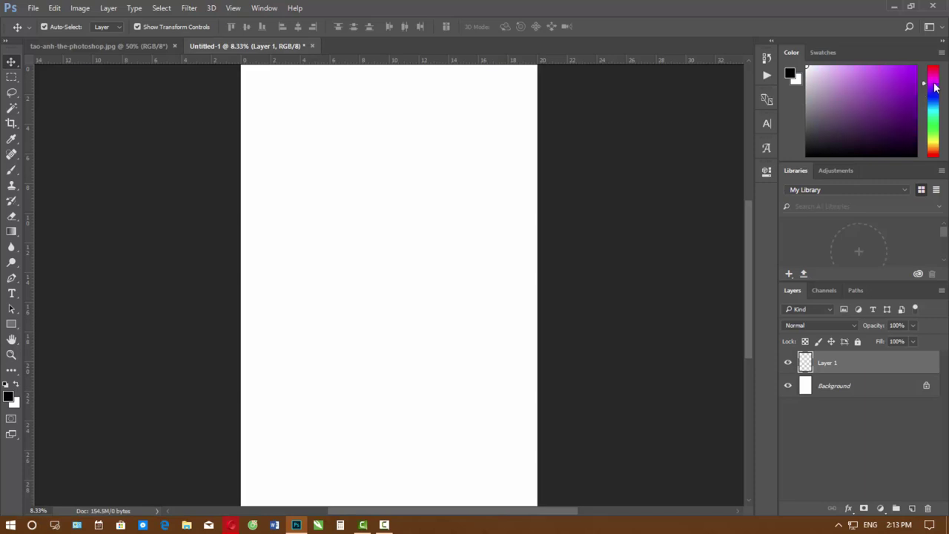
{"action": "left_click", "coordinate": [799, 82]}
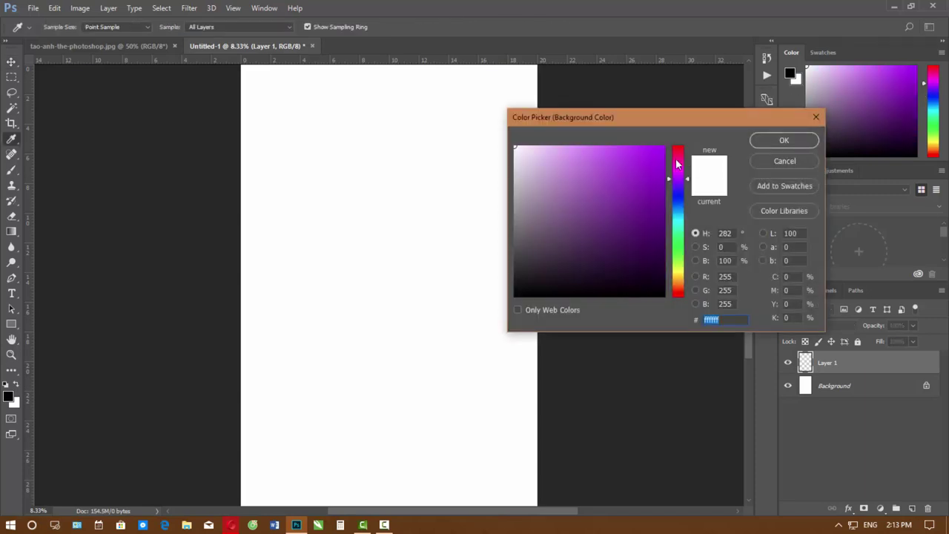
{"action": "left_click_drag", "start_coordinate": [676, 163], "coordinate": [676, 155]}
{"action": "left_click", "coordinate": [645, 157]}
{"action": "left_click", "coordinate": [772, 144]}
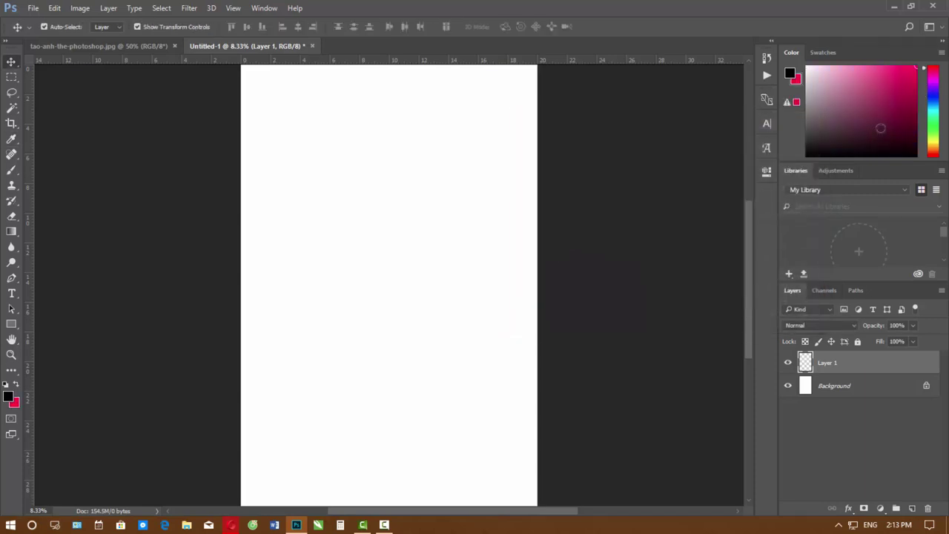
- Fill a rectangular marquee near the page centre with pink, then deselect
{"action": "key", "text": "m"}
{"action": "left_click_drag", "start_coordinate": [336, 266], "coordinate": [455, 342]}
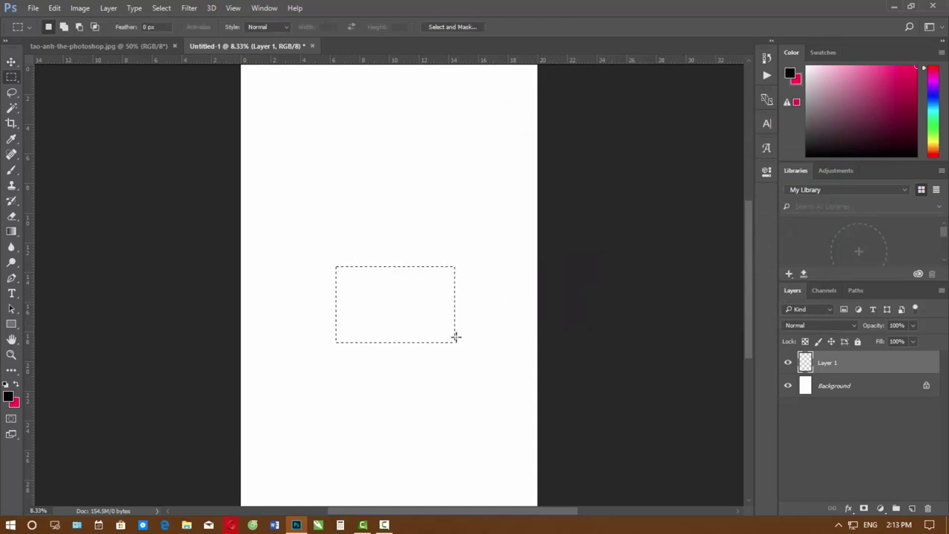
{"action": "key", "text": "ctrl+BackSpace"}
{"action": "key", "text": "ctrl+d"}
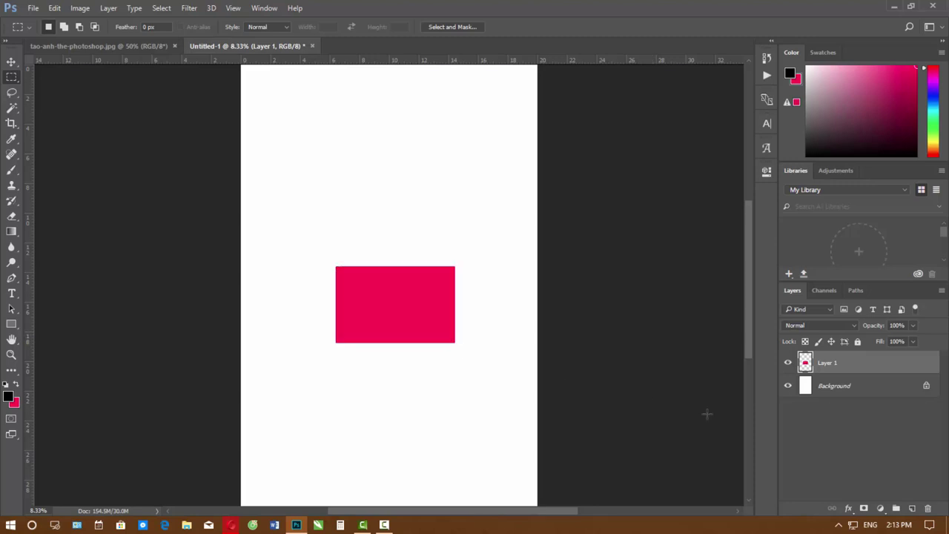
{"action": "left_click", "coordinate": [769, 175]}
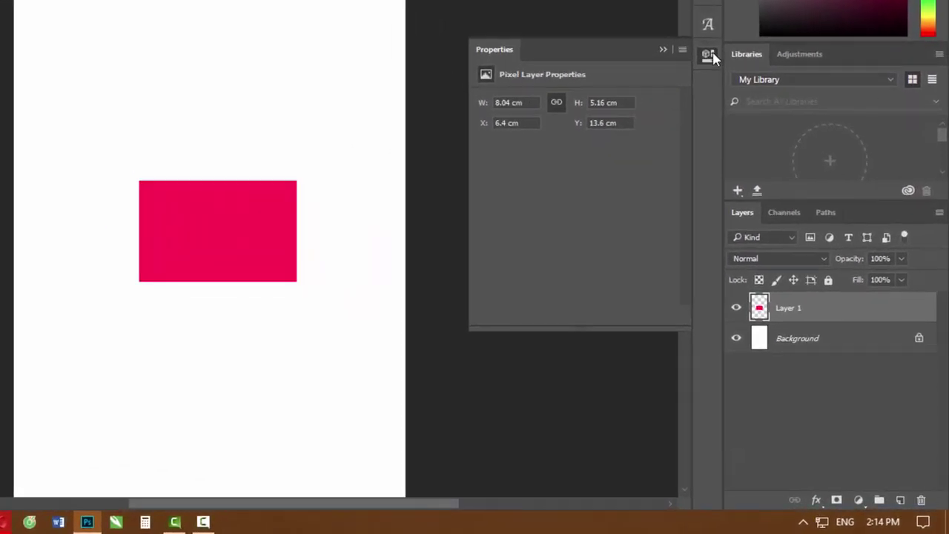
- Free-transform the rectangle to 9.32 × 5.16 cm at the top-left corner (X 0.68, Y 0.79 cm)
{"action": "key", "text": "ctrl+t"}
{"action": "mouse_move", "coordinate": [261, 200]}
{"action": "left_mouse_down"}
{"action": "mouse_move", "coordinate": [233, 128]}
{"action": "mouse_move", "coordinate": [283, 145]}
{"action": "left_mouse_up"}
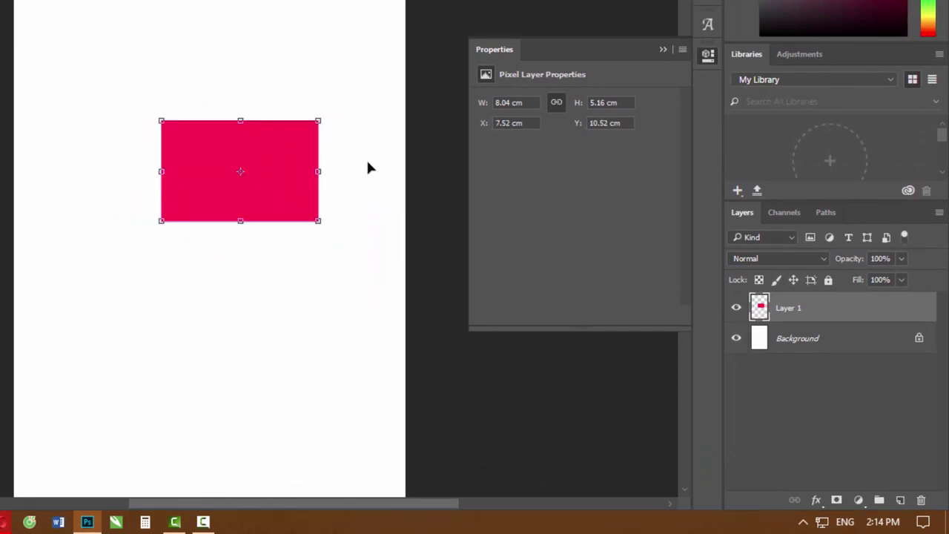
{"action": "mouse_move", "coordinate": [319, 173]}
{"action": "left_mouse_down"}
{"action": "mouse_move", "coordinate": [338, 175]}
{"action": "mouse_move", "coordinate": [276, 181]}
{"action": "mouse_move", "coordinate": [321, 178]}
{"action": "left_mouse_up"}
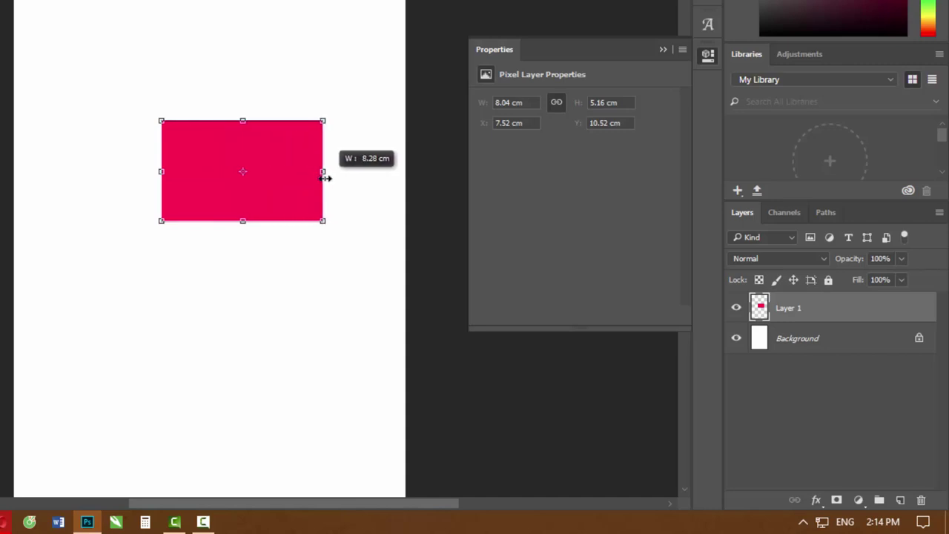
{"action": "mouse_move", "coordinate": [322, 178]}
{"action": "left_mouse_down"}
{"action": "mouse_move", "coordinate": [273, 175]}
{"action": "mouse_move", "coordinate": [347, 170]}
{"action": "left_mouse_up"}
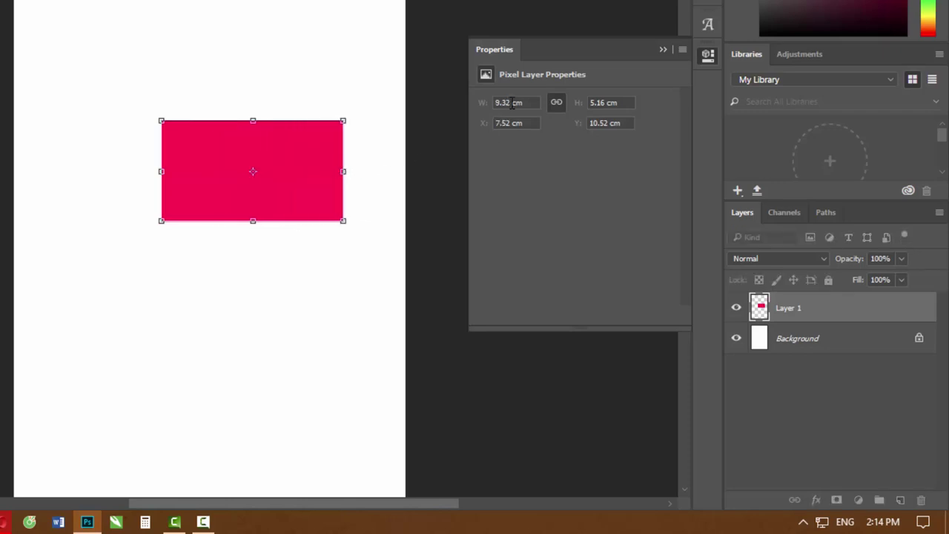
{"action": "mouse_move", "coordinate": [284, 169]}
{"action": "left_mouse_down"}
{"action": "mouse_move", "coordinate": [205, 86]}
{"action": "mouse_move", "coordinate": [198, 92]}
{"action": "left_mouse_up"}
{"action": "key", "text": "ctrl+minus"}
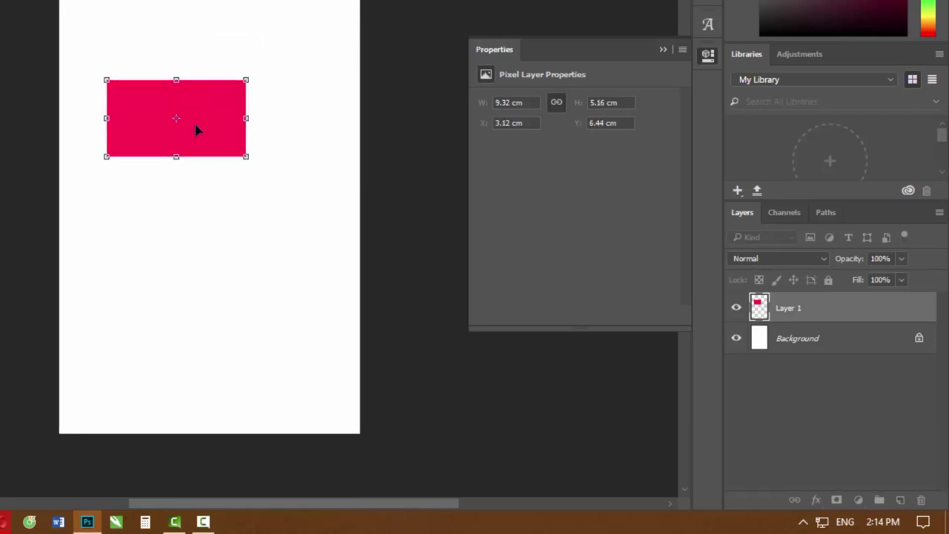
{"action": "mouse_move", "coordinate": [211, 141]}
{"action": "left_mouse_down"}
{"action": "mouse_move", "coordinate": [176, 84]}
{"action": "mouse_move", "coordinate": [175, 43]}
{"action": "left_mouse_up"}
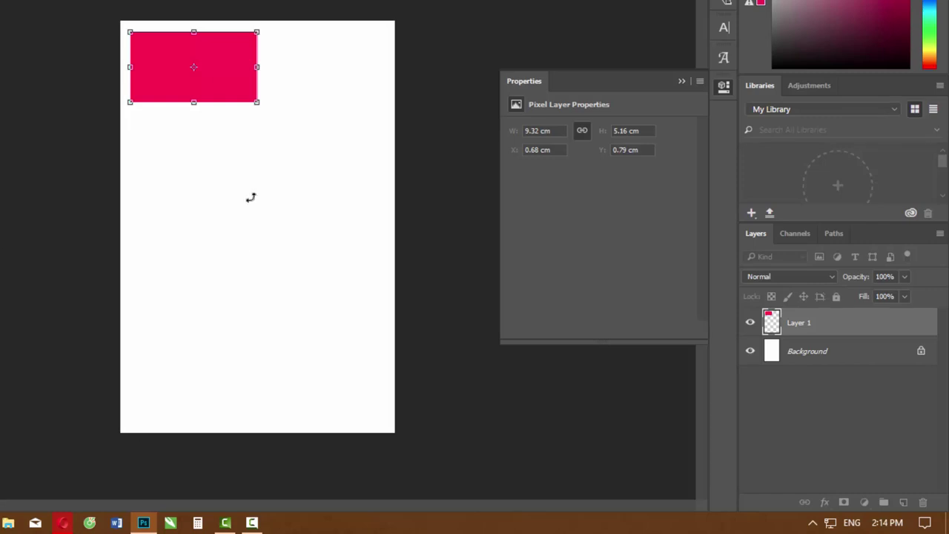
- Commit the transform, move the rectangle to mid-page left around Y 15 cm, and scale it down
{"action": "key", "text": "Return"}
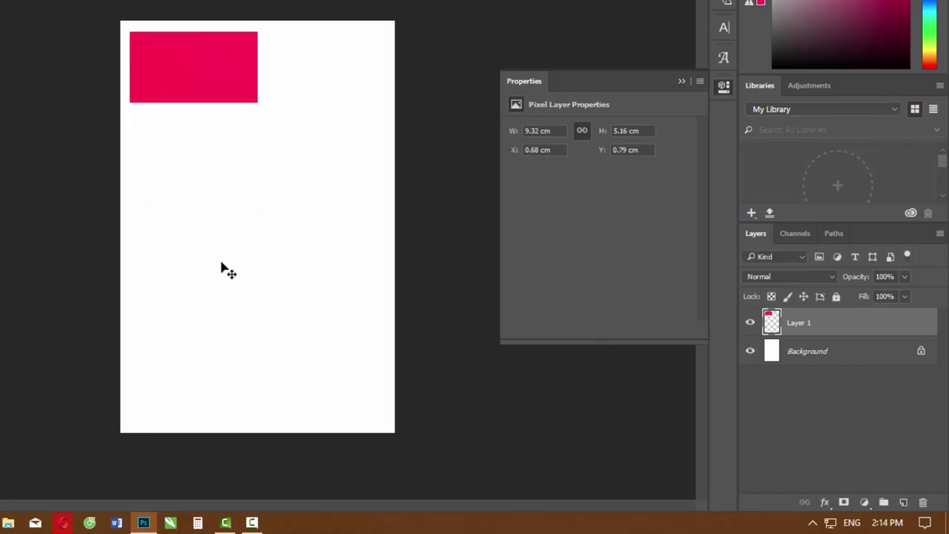
{"action": "mouse_move", "coordinate": [165, 63]}
{"action": "left_mouse_down"}
{"action": "mouse_move", "coordinate": [180, 281]}
{"action": "mouse_move", "coordinate": [170, 363]}
{"action": "left_mouse_up"}
{"action": "left_click", "coordinate": [539, 131]}
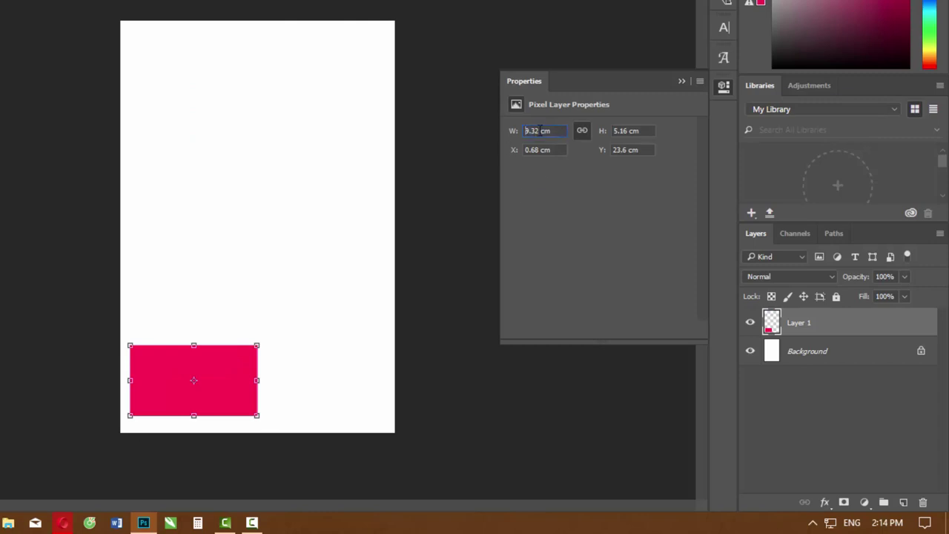
{"action": "left_click_drag", "start_coordinate": [222, 386], "coordinate": [223, 313]}
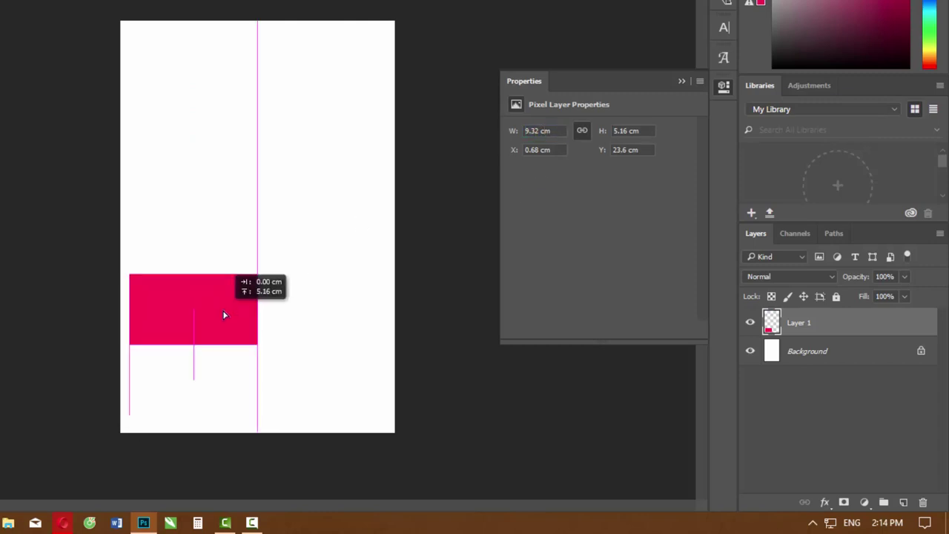
{"action": "left_click", "coordinate": [538, 131]}
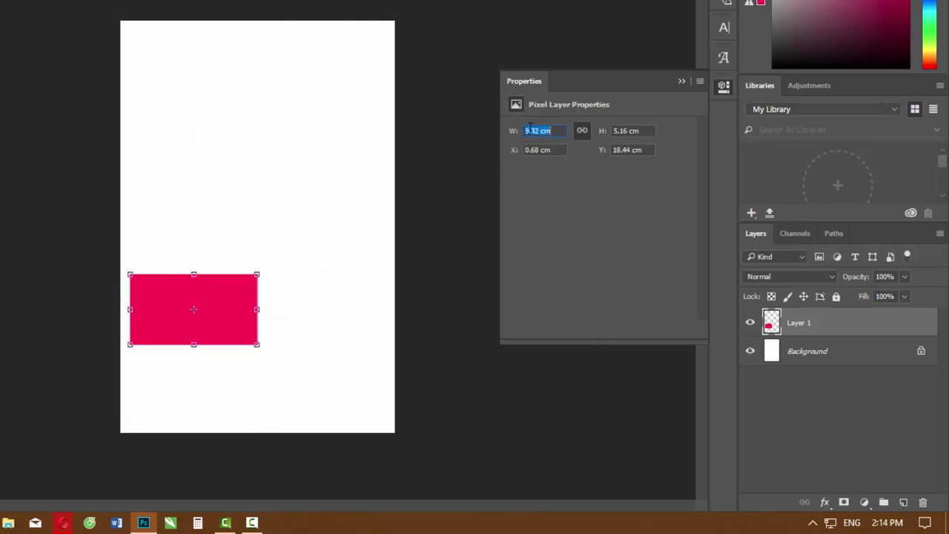
{"action": "left_click_drag", "start_coordinate": [202, 296], "coordinate": [267, 330]}
{"action": "mouse_move", "coordinate": [244, 269]}
{"action": "left_mouse_down"}
{"action": "mouse_move", "coordinate": [308, 298]}
{"action": "mouse_move", "coordinate": [264, 236]}
{"action": "left_mouse_up"}
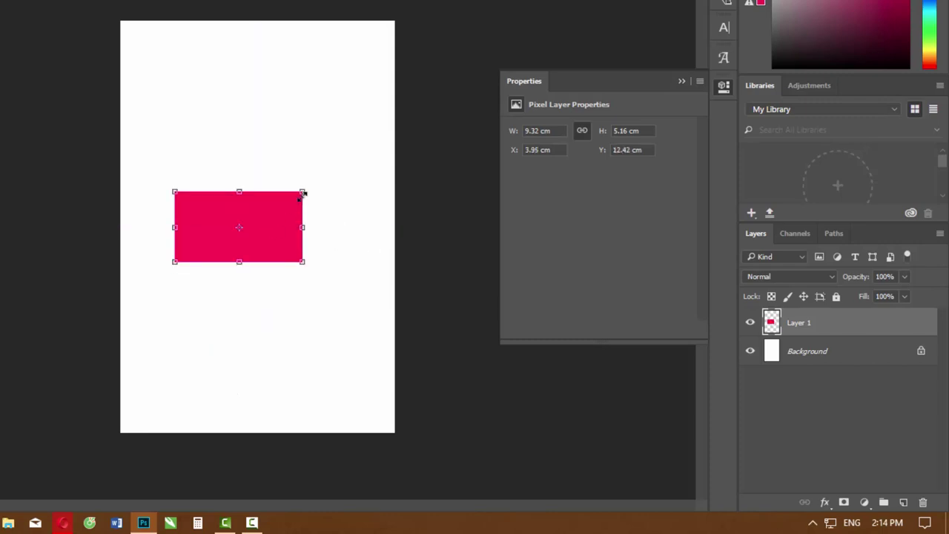
{"action": "mouse_move", "coordinate": [301, 189]}
{"action": "left_mouse_down"}
{"action": "mouse_move", "coordinate": [365, 140]}
{"action": "mouse_move", "coordinate": [264, 74]}
{"action": "mouse_move", "coordinate": [361, 17]}
{"action": "mouse_move", "coordinate": [295, 202]}
{"action": "mouse_move", "coordinate": [281, 214]}
{"action": "mouse_move", "coordinate": [269, 196]}
{"action": "left_mouse_up"}
- Commit the rectangle's size, move it to page centre, then delete the layer
{"action": "left_click", "coordinate": [314, 225]}
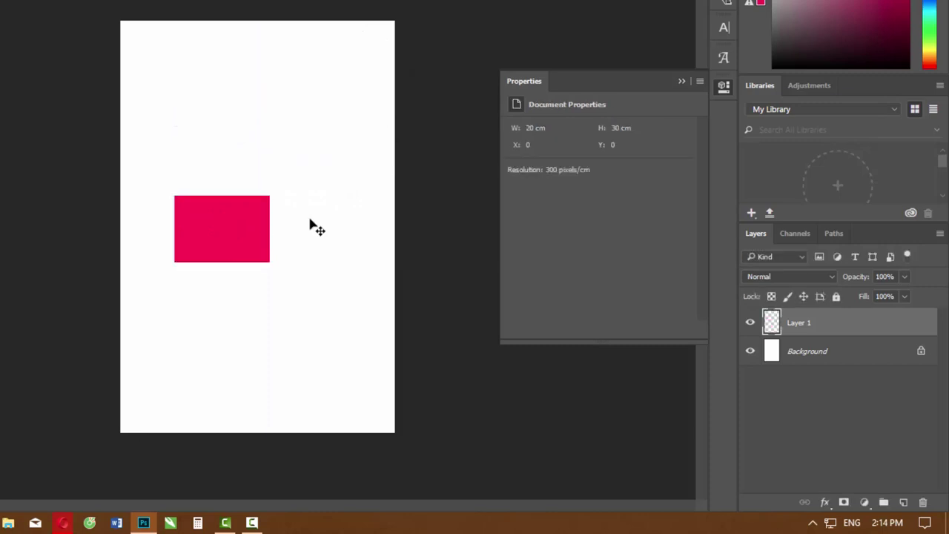
{"action": "mouse_move", "coordinate": [215, 213]}
{"action": "left_mouse_down"}
{"action": "mouse_move", "coordinate": [280, 178]}
{"action": "mouse_move", "coordinate": [349, 205]}
{"action": "left_mouse_up"}
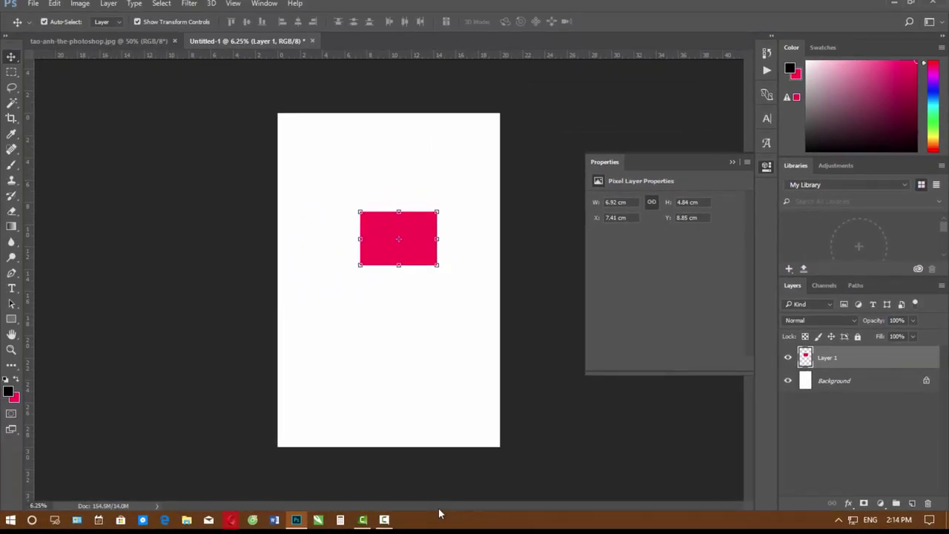
{"action": "key", "text": "Delete"}
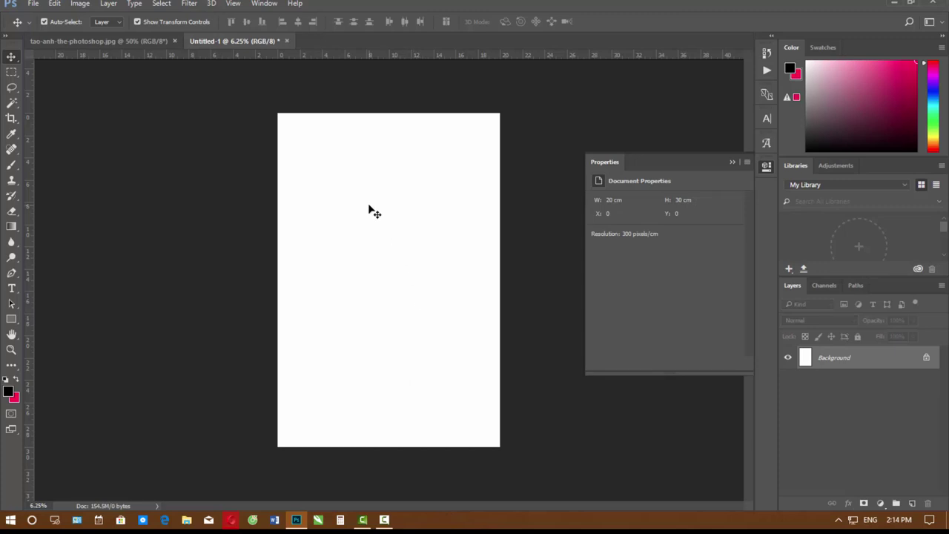
- Collapse Properties and close Untitled-1 without saving, leaving the portrait photo active
{"action": "left_click", "coordinate": [146, 47]}
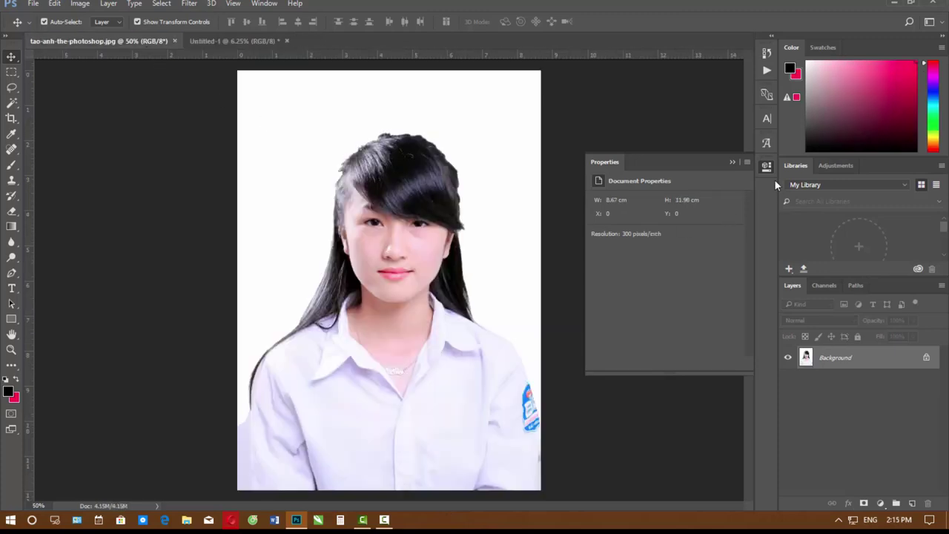
{"action": "left_click", "coordinate": [734, 162]}
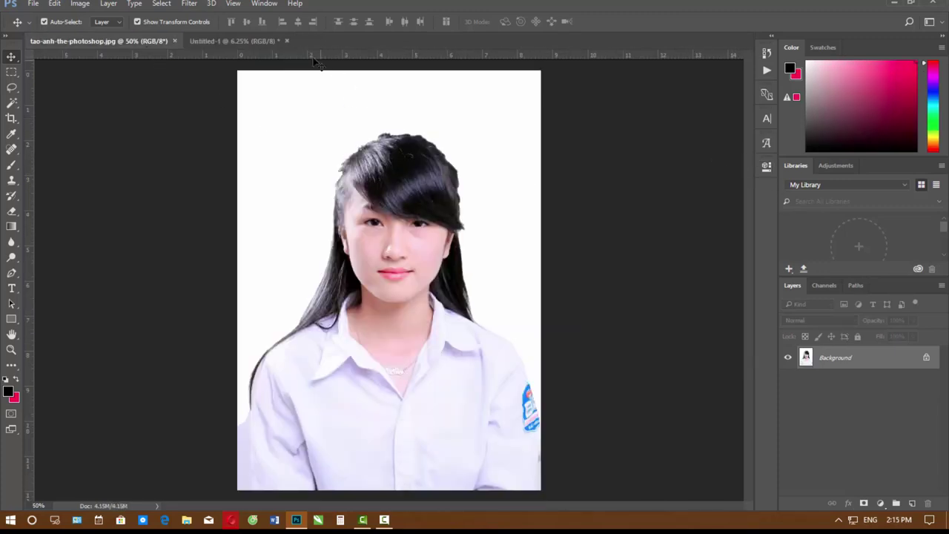
{"action": "left_click", "coordinate": [286, 41]}
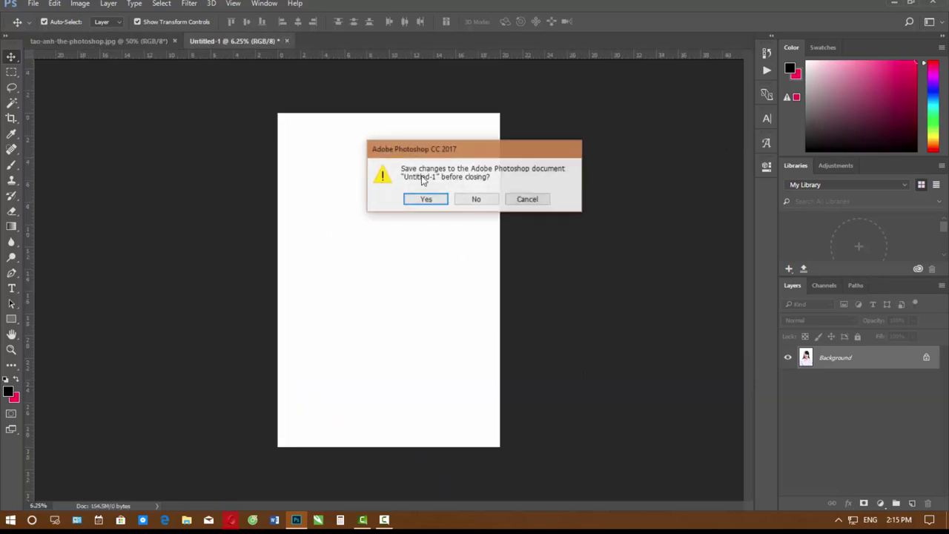
{"action": "left_click", "coordinate": [477, 201]}
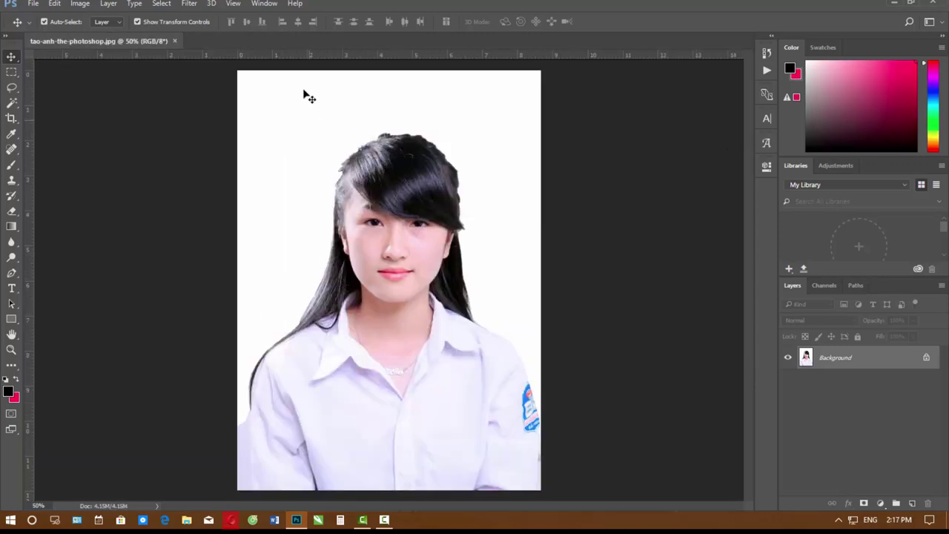
- Launch Filter > Liquify on the portrait and expand the Eyes settings
{"action": "left_click", "coordinate": [189, 4]}
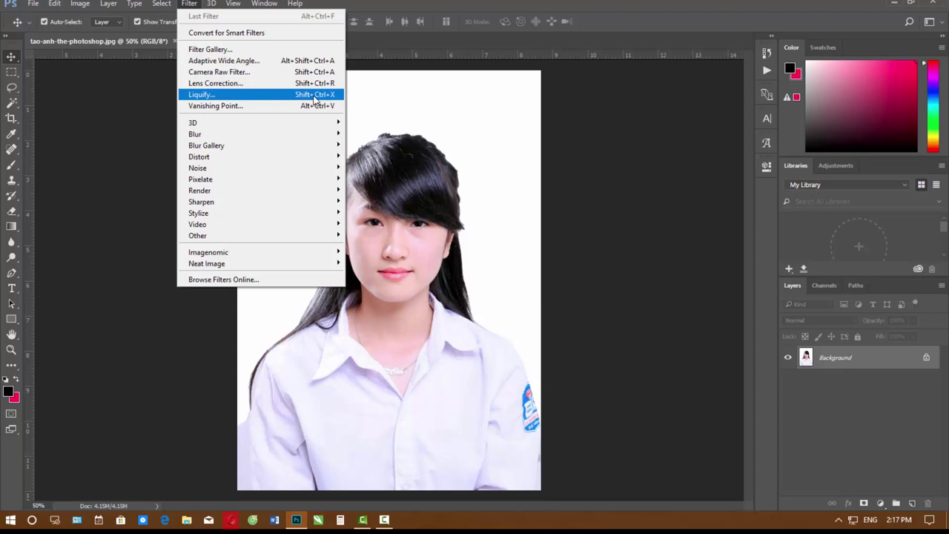
{"action": "left_click", "coordinate": [326, 97]}
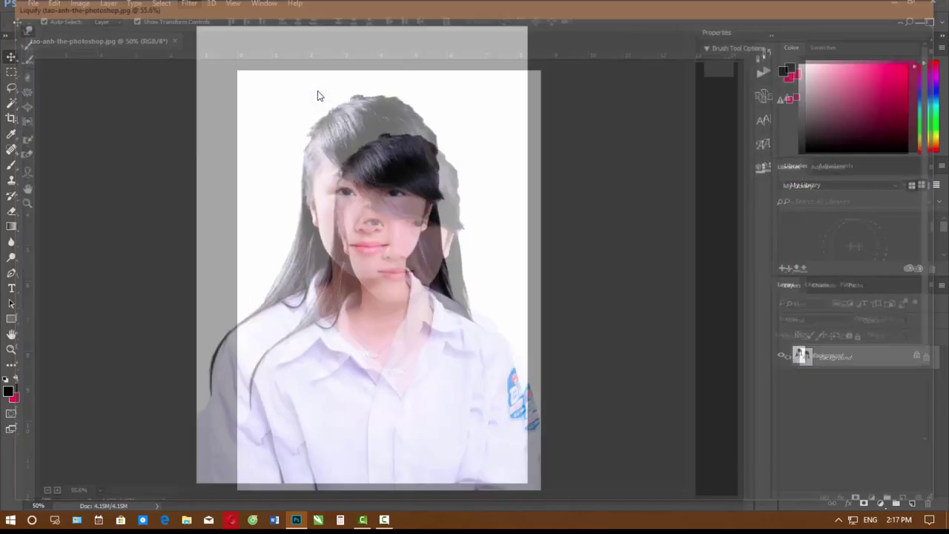
{"action": "mouse_move", "coordinate": [344, 192]}
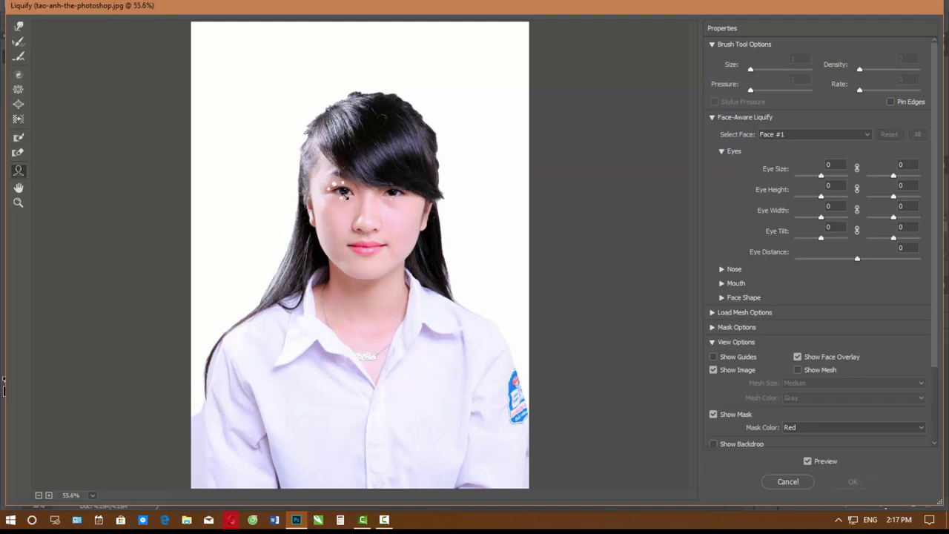
{"action": "left_click", "coordinate": [720, 151]}
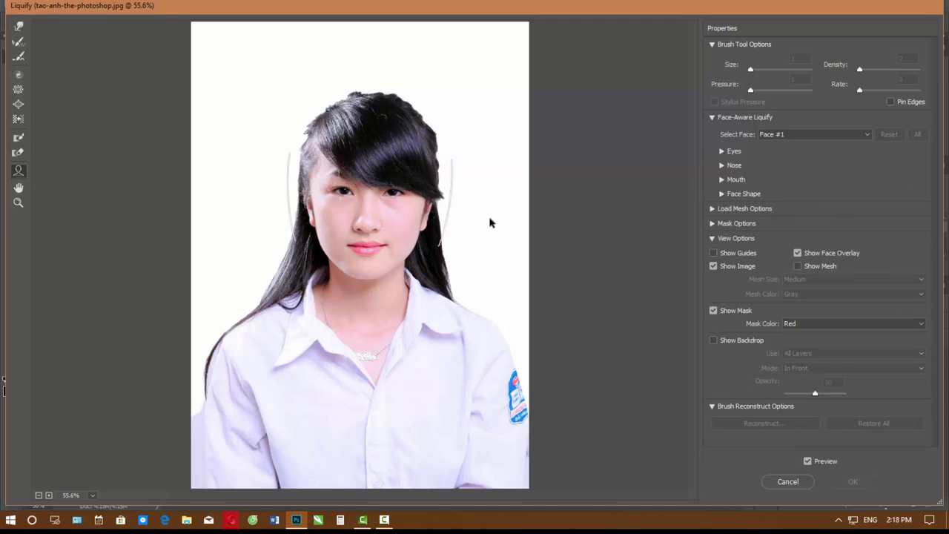
{"action": "key", "text": "ctrl+plus"}
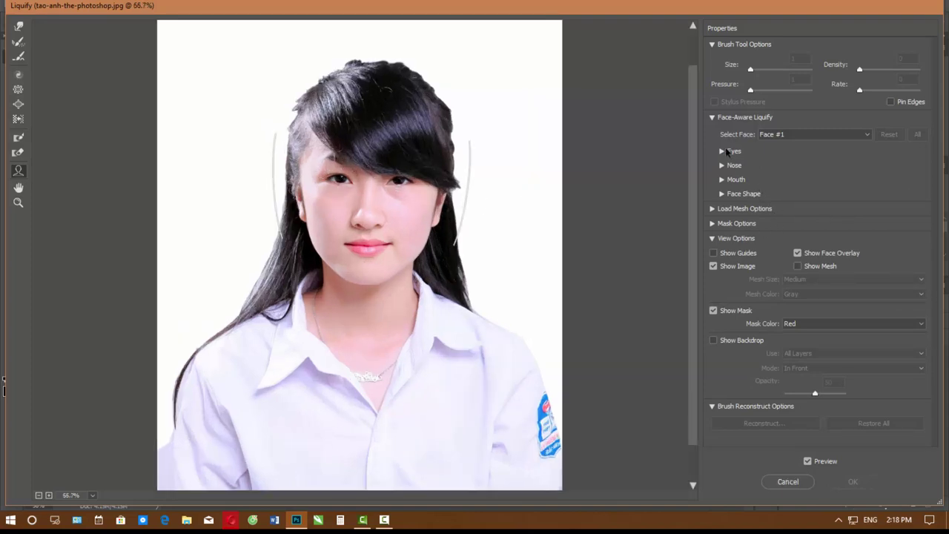
{"action": "left_click", "coordinate": [724, 151]}
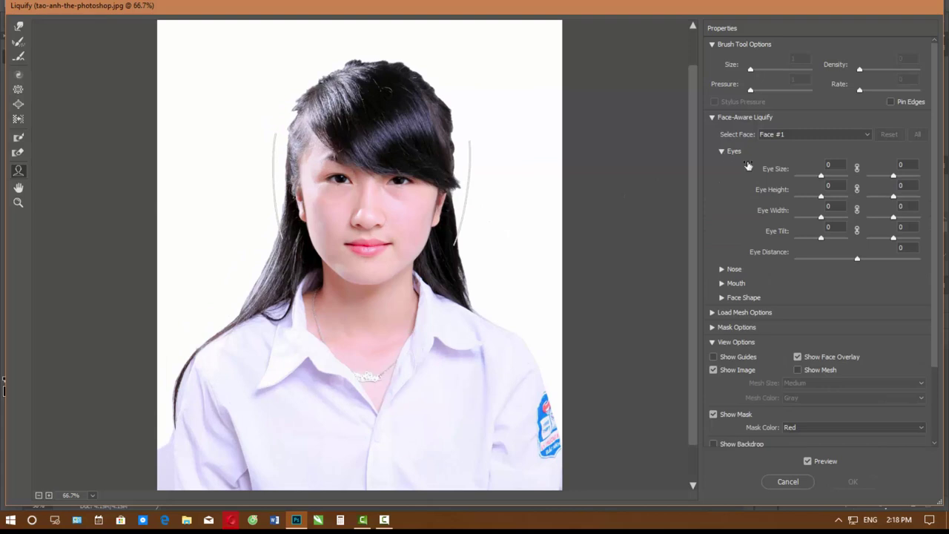
- Raise Eye Size to 56 for the left eye and 91 for the right
{"action": "left_click", "coordinate": [822, 178]}
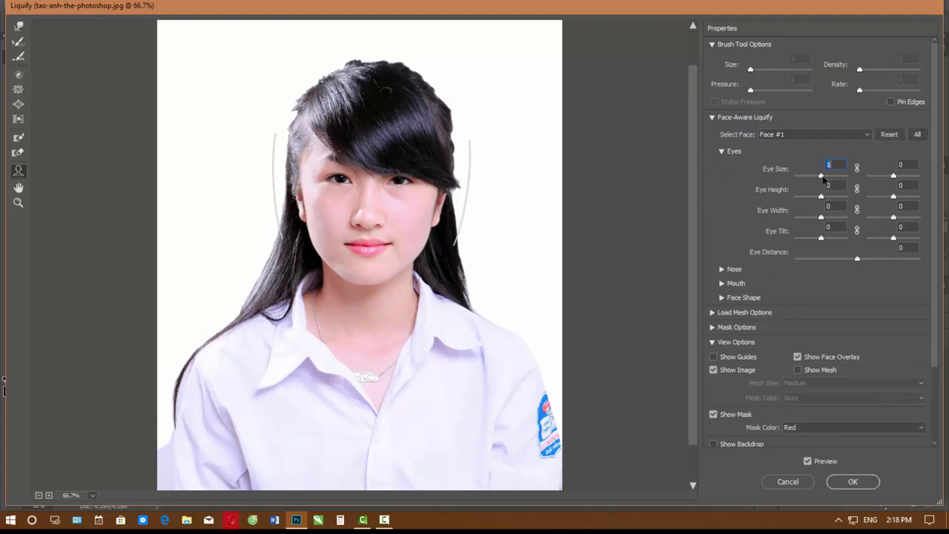
{"action": "mouse_move", "coordinate": [823, 177]}
{"action": "left_mouse_down"}
{"action": "mouse_move", "coordinate": [768, 188]}
{"action": "mouse_move", "coordinate": [835, 195]}
{"action": "left_mouse_up"}
{"action": "left_click_drag", "start_coordinate": [894, 176], "coordinate": [906, 180]}
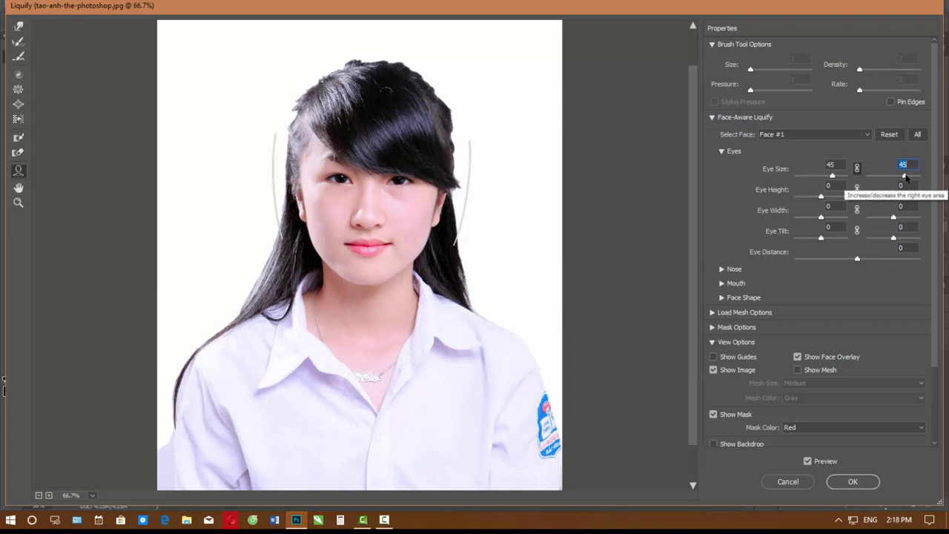
{"action": "left_click_drag", "start_coordinate": [905, 176], "coordinate": [905, 174]}
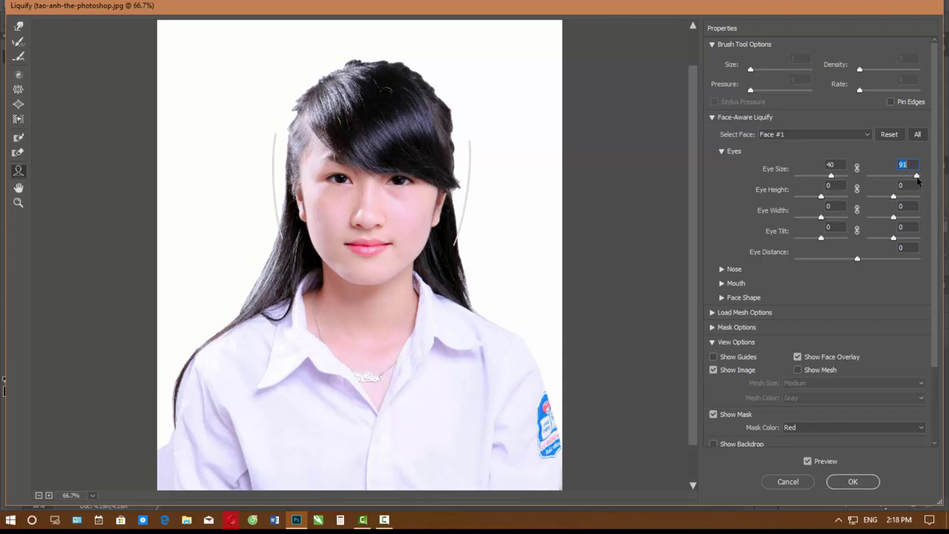
{"action": "left_click", "coordinate": [835, 179]}
- Set Nose Height to -100 and Nose Width to -27 under Face-Aware Liquify's Nose
{"action": "left_click", "coordinate": [723, 271]}
{"action": "scroll", "coordinate": [790, 289], "scroll_direction": "down", "scroll_amount": 2}
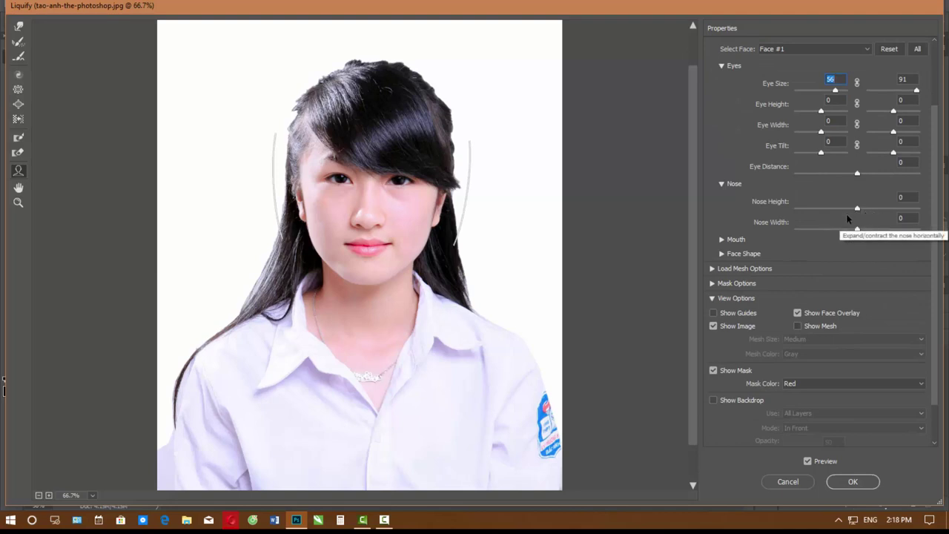
{"action": "mouse_move", "coordinate": [858, 210]}
{"action": "left_mouse_down"}
{"action": "mouse_move", "coordinate": [815, 212]}
{"action": "mouse_move", "coordinate": [925, 219]}
{"action": "mouse_move", "coordinate": [789, 202]}
{"action": "left_mouse_up"}
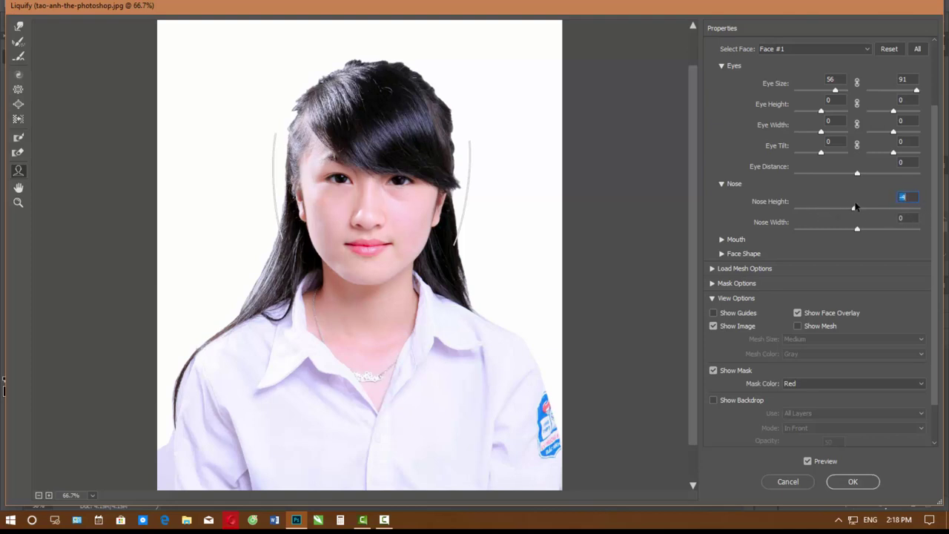
{"action": "key", "text": "ctrl+plus"}
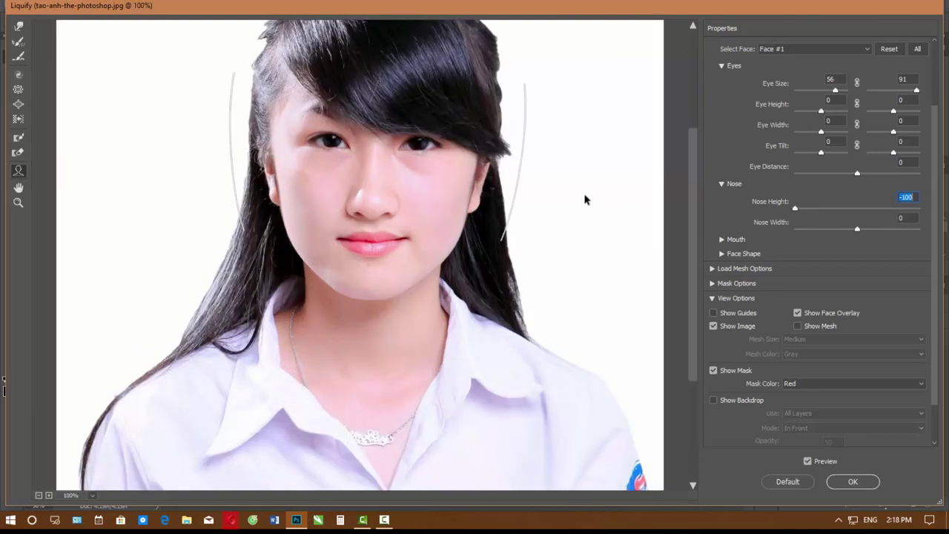
{"action": "left_click_drag", "start_coordinate": [802, 210], "coordinate": [795, 213]}
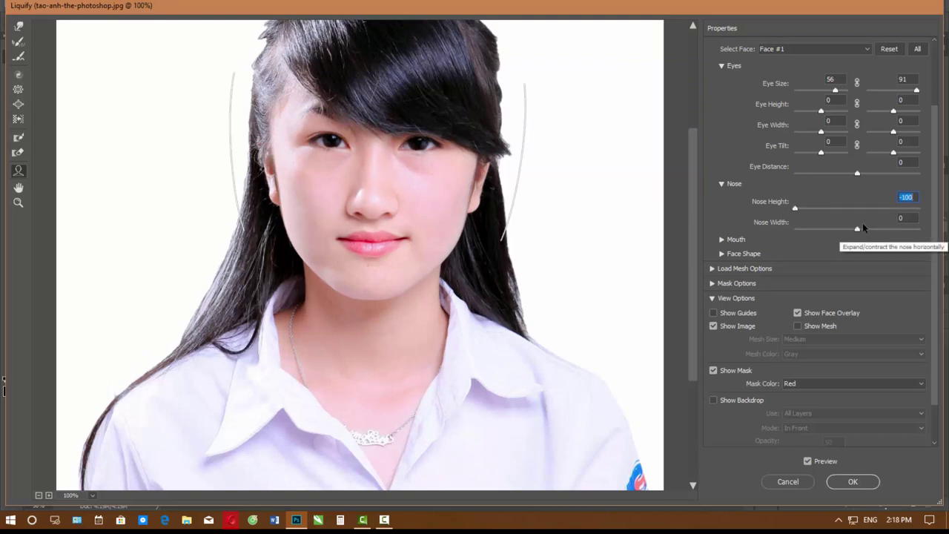
{"action": "mouse_move", "coordinate": [859, 229]}
{"action": "left_mouse_down"}
{"action": "mouse_move", "coordinate": [886, 246]}
{"action": "mouse_move", "coordinate": [828, 250]}
{"action": "mouse_move", "coordinate": [872, 233]}
{"action": "mouse_move", "coordinate": [844, 236]}
{"action": "left_mouse_up"}
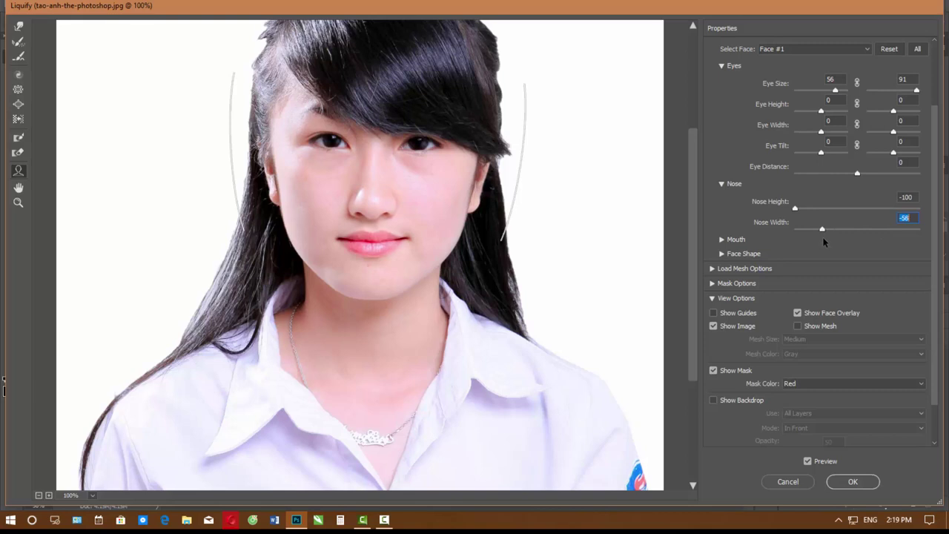
{"action": "left_click_drag", "start_coordinate": [823, 238], "coordinate": [831, 237]}
- Set Smile 22, Upper Lip 17, Lower Lip 11, Mouth Width 0 and Mouth Height -2
{"action": "left_click", "coordinate": [722, 240]}
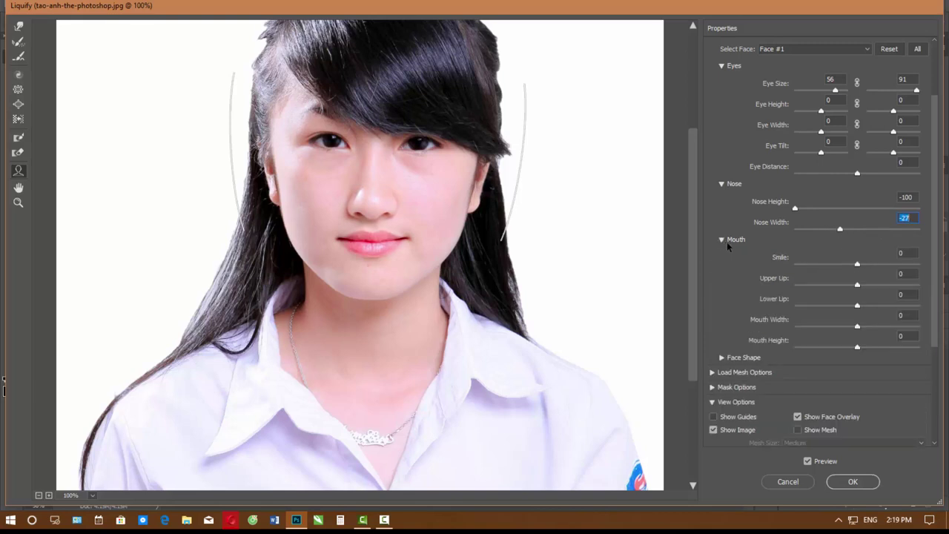
{"action": "mouse_move", "coordinate": [858, 264]}
{"action": "left_mouse_down"}
{"action": "mouse_move", "coordinate": [776, 277]}
{"action": "mouse_move", "coordinate": [874, 273]}
{"action": "left_mouse_up"}
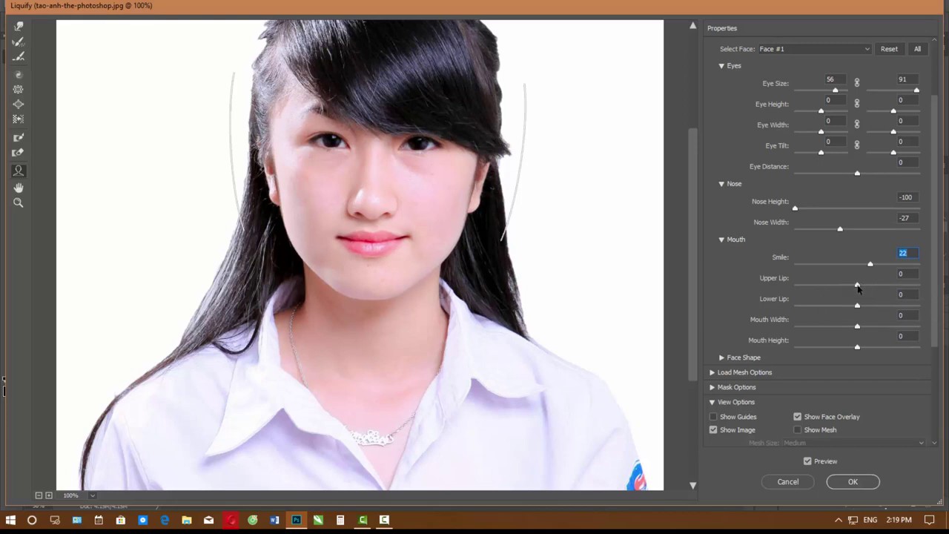
{"action": "left_click_drag", "start_coordinate": [859, 289], "coordinate": [902, 286]}
{"action": "mouse_move", "coordinate": [858, 306]}
{"action": "left_mouse_down"}
{"action": "mouse_move", "coordinate": [901, 315]}
{"action": "mouse_move", "coordinate": [873, 315]}
{"action": "left_mouse_up"}
{"action": "left_click_drag", "start_coordinate": [863, 315], "coordinate": [863, 315]}
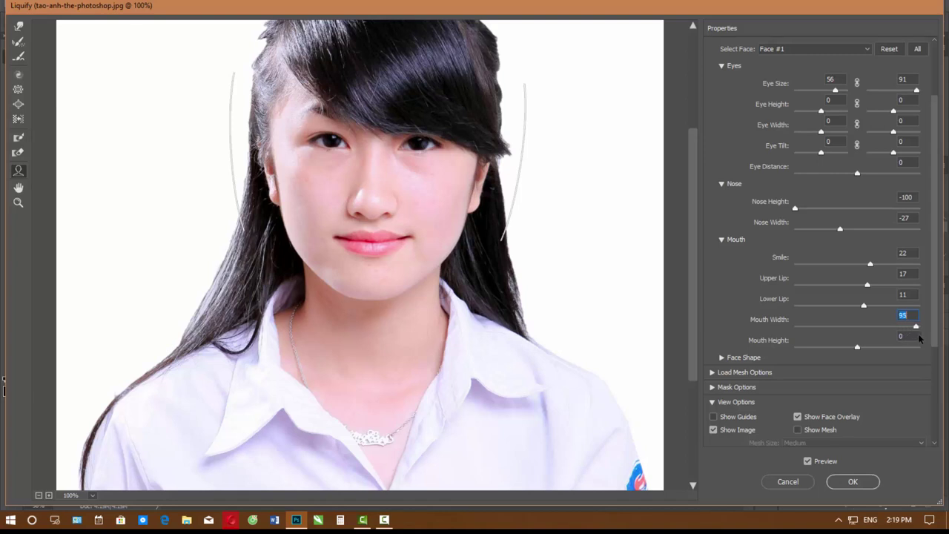
{"action": "mouse_move", "coordinate": [902, 327]}
{"action": "left_mouse_down"}
{"action": "mouse_move", "coordinate": [841, 335]}
{"action": "mouse_move", "coordinate": [857, 326]}
{"action": "mouse_move", "coordinate": [825, 351]}
{"action": "left_mouse_up"}
{"action": "left_click", "coordinate": [857, 347]}
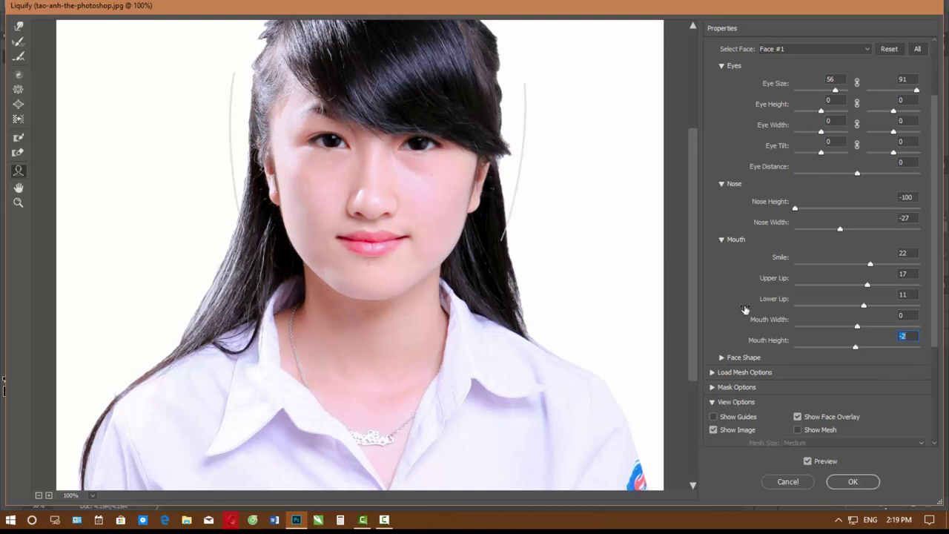
{"action": "scroll", "coordinate": [792, 285], "scroll_direction": "down", "scroll_amount": 3}
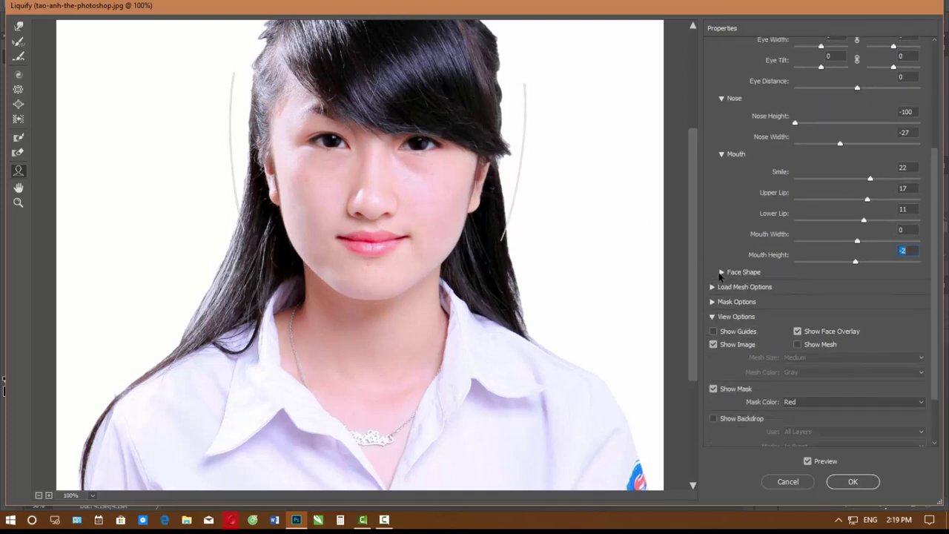
- Expand the Face Shape controls and set Forehead to 14
{"action": "left_click", "coordinate": [723, 273]}
{"action": "mouse_move", "coordinate": [858, 297]}
{"action": "left_mouse_down"}
{"action": "mouse_move", "coordinate": [843, 304]}
{"action": "mouse_move", "coordinate": [872, 306]}
{"action": "left_mouse_up"}
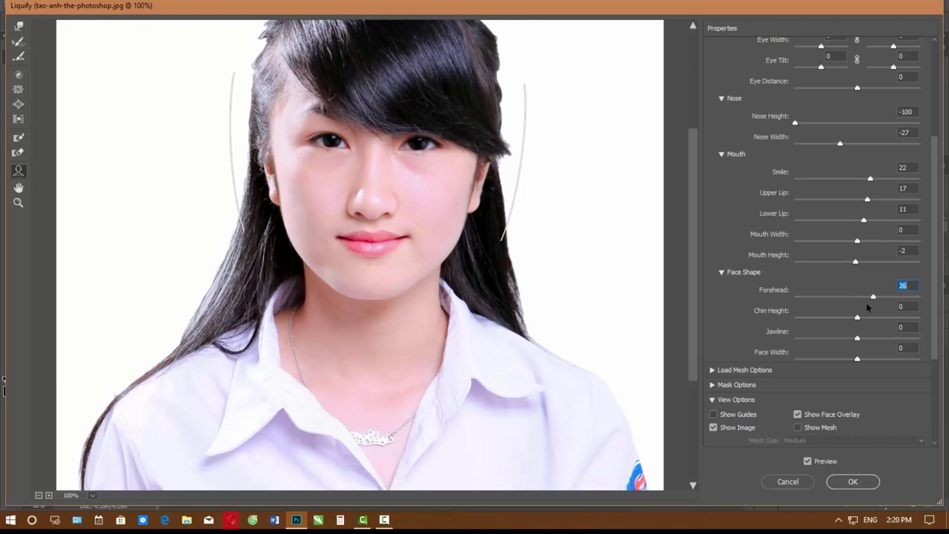
{"action": "scroll", "coordinate": [890, 259], "scroll_direction": "up", "scroll_amount": 3}
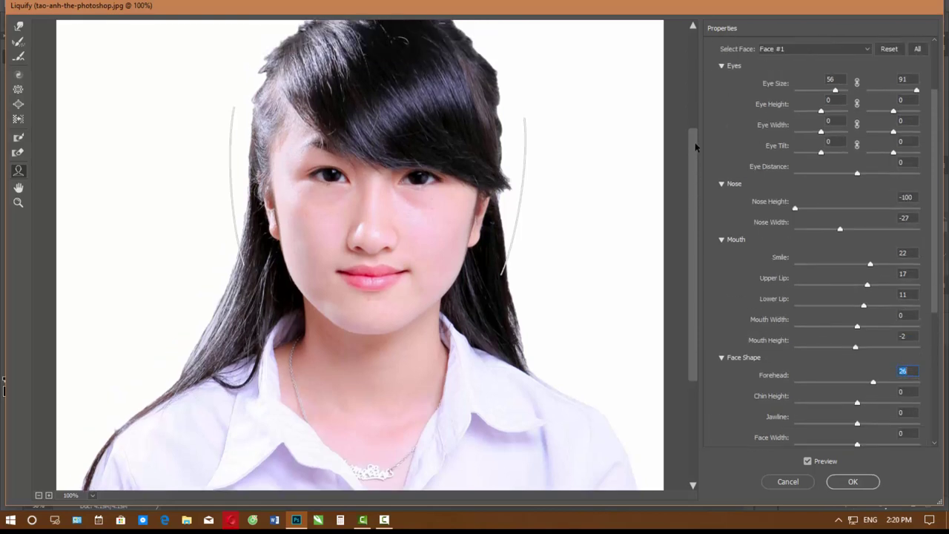
{"action": "scroll", "coordinate": [697, 137], "scroll_direction": "up", "scroll_amount": 3}
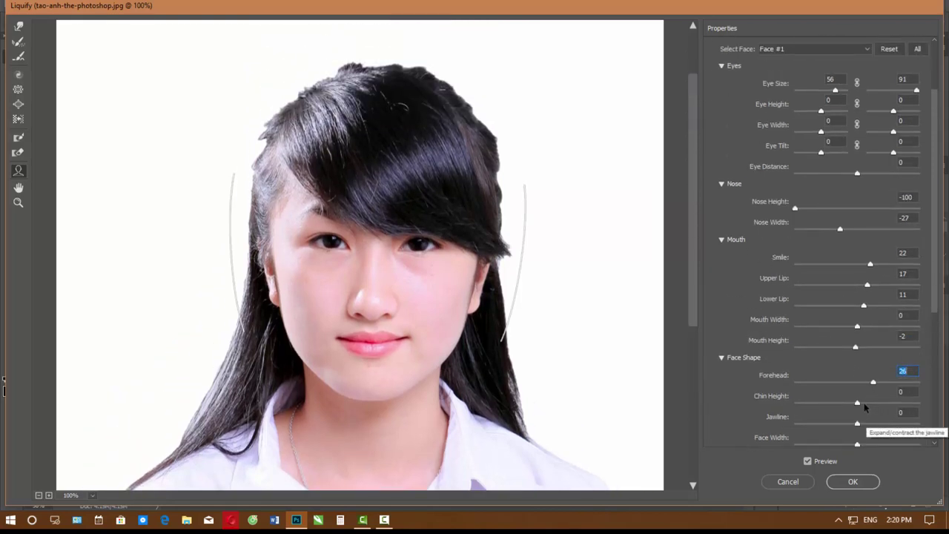
{"action": "mouse_move", "coordinate": [874, 382]}
{"action": "left_mouse_down"}
{"action": "mouse_move", "coordinate": [864, 382]}
{"action": "mouse_move", "coordinate": [884, 403]}
{"action": "left_mouse_up"}
- Set Chin Height -100, Jawline -25 and Face Width -33, then zoom out
{"action": "mouse_move", "coordinate": [816, 403]}
{"action": "left_mouse_down"}
{"action": "mouse_move", "coordinate": [939, 415]}
{"action": "mouse_move", "coordinate": [788, 428]}
{"action": "left_mouse_up"}
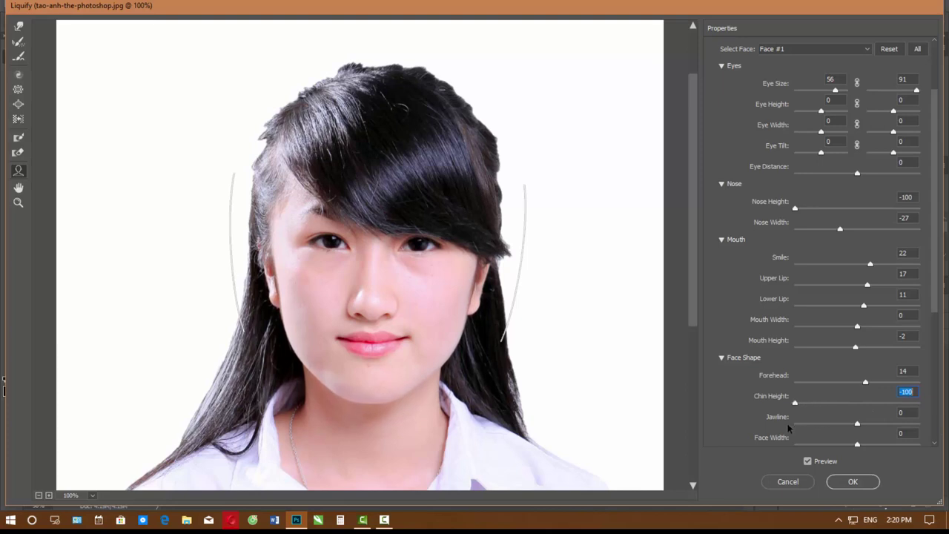
{"action": "mouse_move", "coordinate": [858, 424]}
{"action": "left_mouse_down"}
{"action": "mouse_move", "coordinate": [802, 431]}
{"action": "mouse_move", "coordinate": [841, 430]}
{"action": "left_mouse_up"}
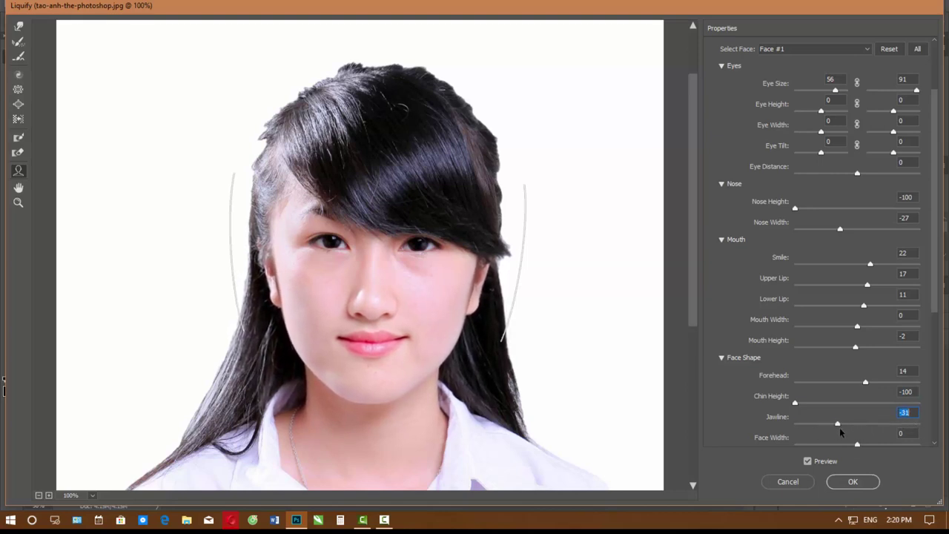
{"action": "left_click_drag", "start_coordinate": [840, 427], "coordinate": [843, 428]}
{"action": "mouse_move", "coordinate": [857, 444]}
{"action": "left_mouse_down"}
{"action": "mouse_move", "coordinate": [827, 450]}
{"action": "mouse_move", "coordinate": [840, 450]}
{"action": "left_mouse_up"}
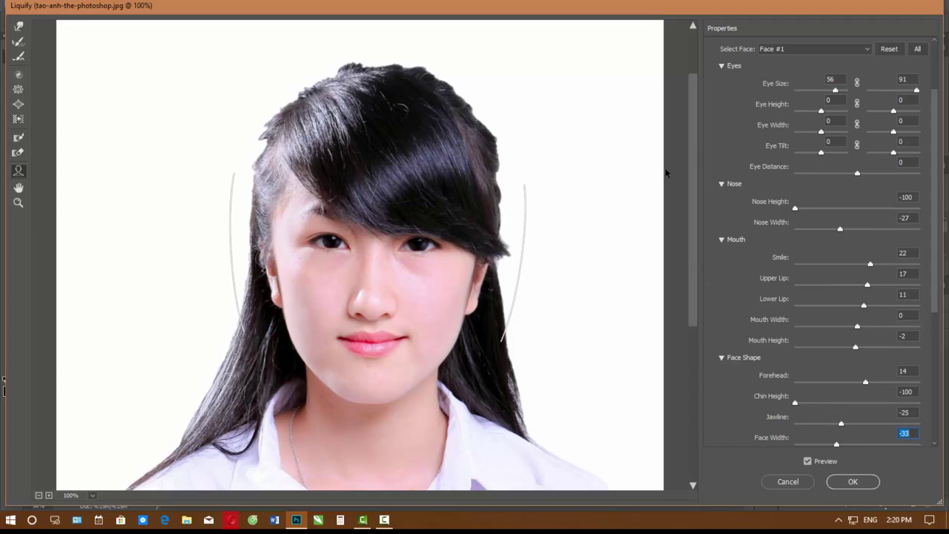
{"action": "key", "text": "ctrl+minus"}
{"action": "key", "text": "ctrl+minus"}
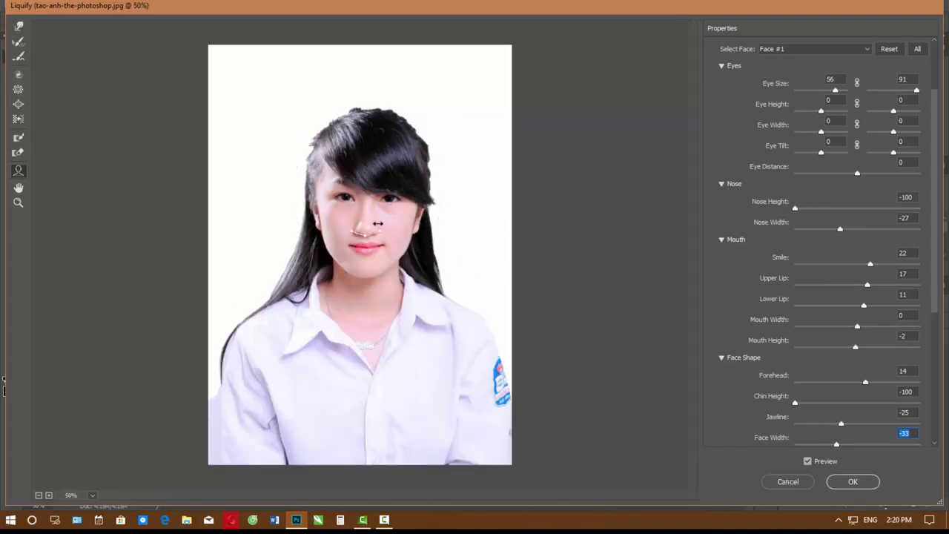
- Apply the Liquify reshaping, then toggle undo to compare the original and reshaped face
{"action": "left_click", "coordinate": [853, 482]}
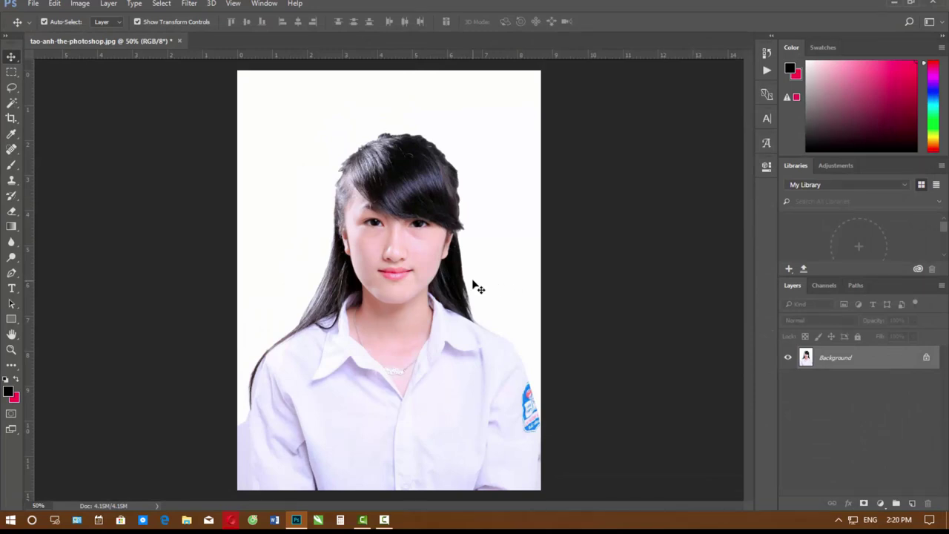
{"action": "key", "text": "ctrl+z"}
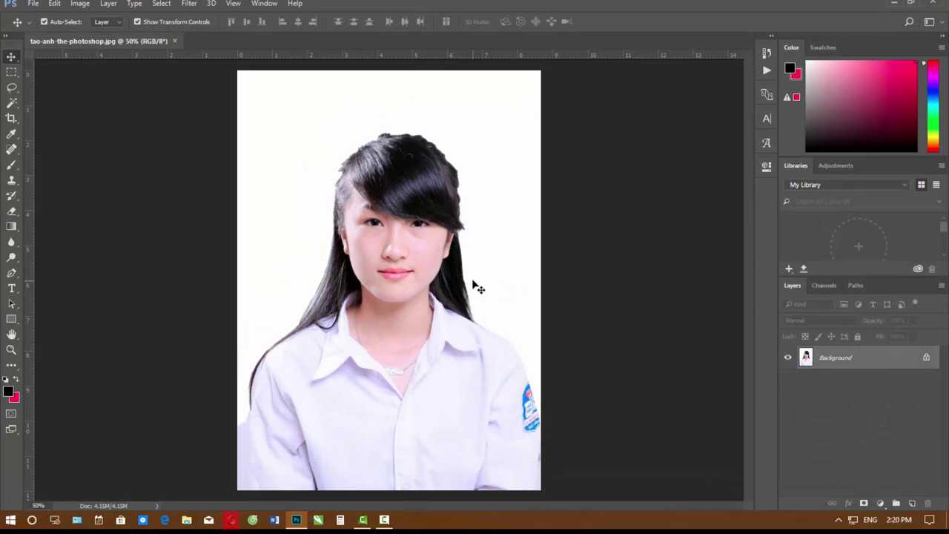
{"action": "key", "text": "z"}
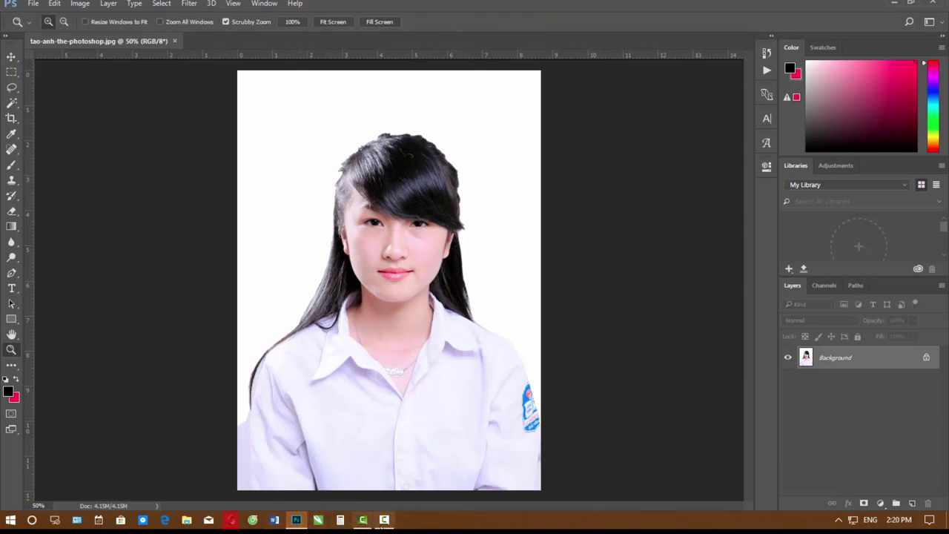
{"action": "left_click", "coordinate": [384, 519]}
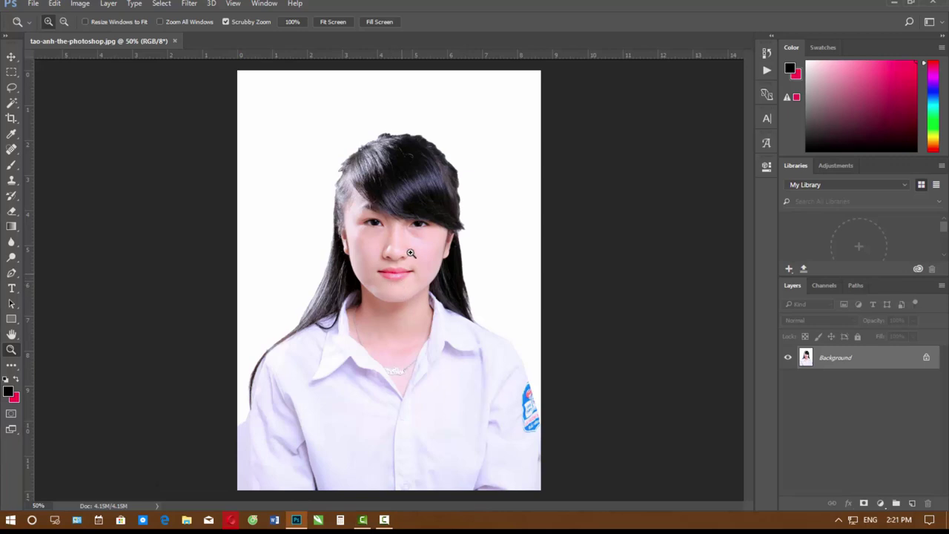
{"action": "key", "text": "ctrl+z"}
{"action": "key", "text": "ctrl+z"}
{"action": "key", "text": "ctrl+z"}
{"action": "key", "text": "ctrl+z"}
{"action": "key", "text": "ctrl+z"}
{"action": "key", "text": "ctrl+z"}
{"action": "key", "text": "ctrl+z"}
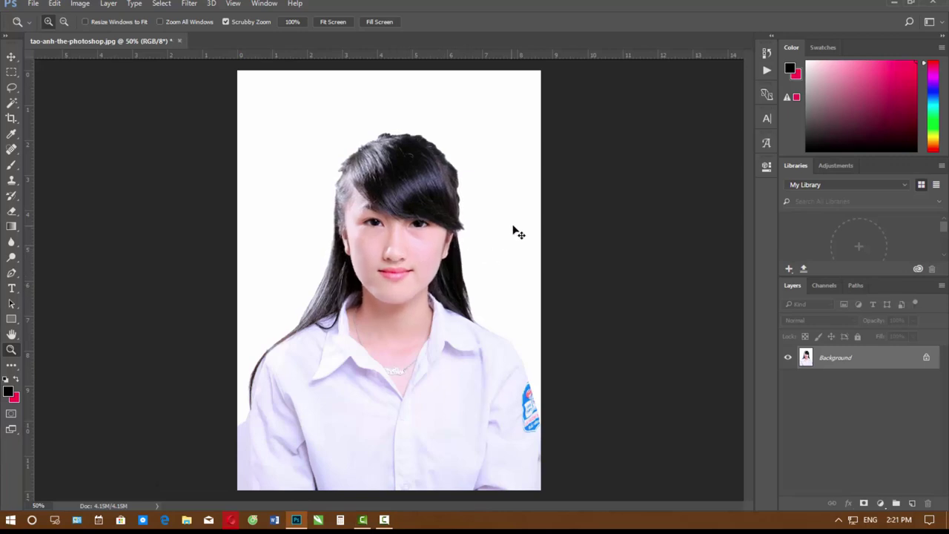
{"action": "key", "text": "ctrl+z"}
{"action": "key", "text": "ctrl+z"}
{"action": "key", "text": "ctrl+z"}
{"action": "key", "text": "ctrl+z"}
{"action": "key", "text": "ctrl+z"}
{"action": "key", "text": "ctrl+z"}
{"action": "key", "text": "ctrl+z"}
{"action": "key", "text": "ctrl+z"}
{"action": "key", "text": "ctrl+z"}
{"action": "key", "text": "ctrl+z"}
{"action": "key", "text": "ctrl+z"}
{"action": "key", "text": "ctrl+z"}
{"action": "key", "text": "ctrl+z"}
{"action": "key", "text": "ctrl+z"}
- Duplicate the layer, add it to My Library as a Graphic, and open that graphic
{"action": "key", "text": "ctrl+j"}
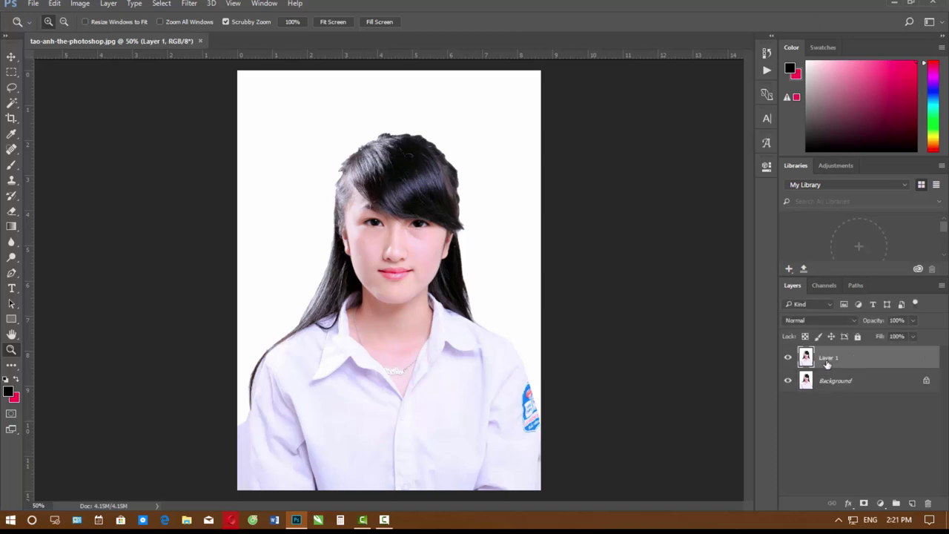
{"action": "left_click", "coordinate": [791, 269]}
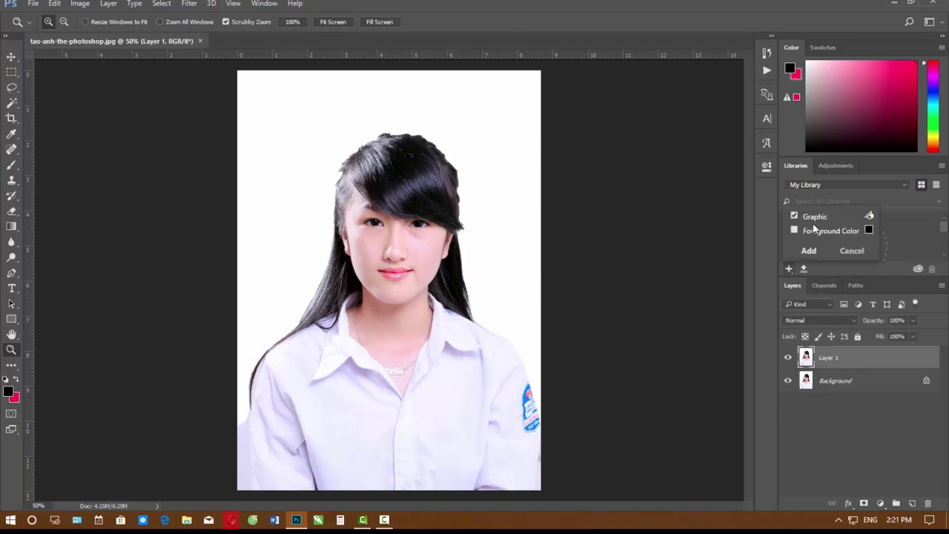
{"action": "left_click", "coordinate": [808, 251]}
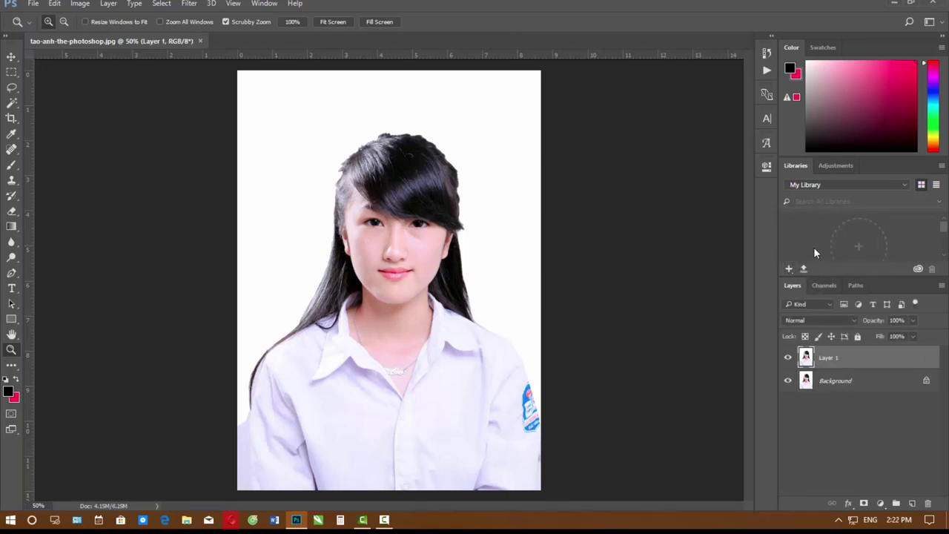
{"action": "double_click", "coordinate": [826, 247]}
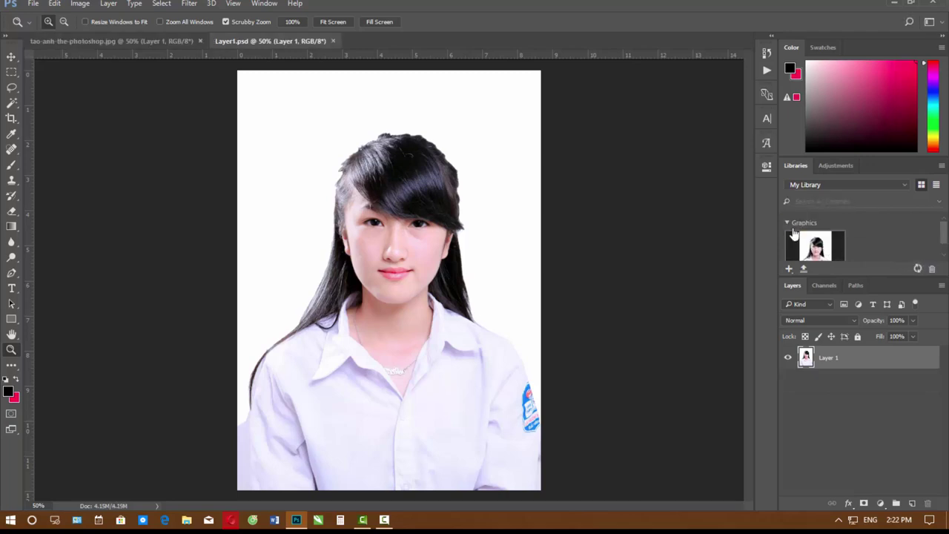
- Check the original and graphic documents, minimize Photoshop, and refresh the desktop
{"action": "left_click", "coordinate": [182, 41]}
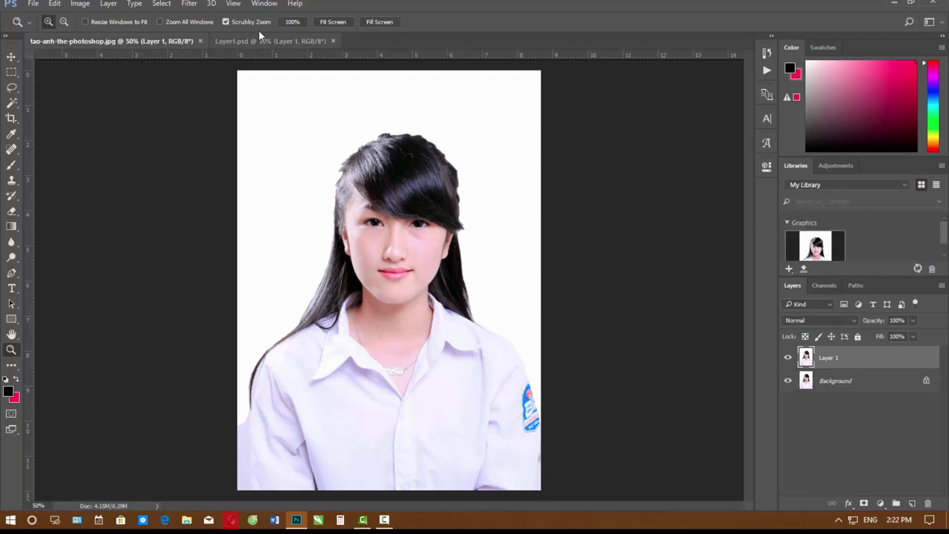
{"action": "left_click", "coordinate": [267, 41]}
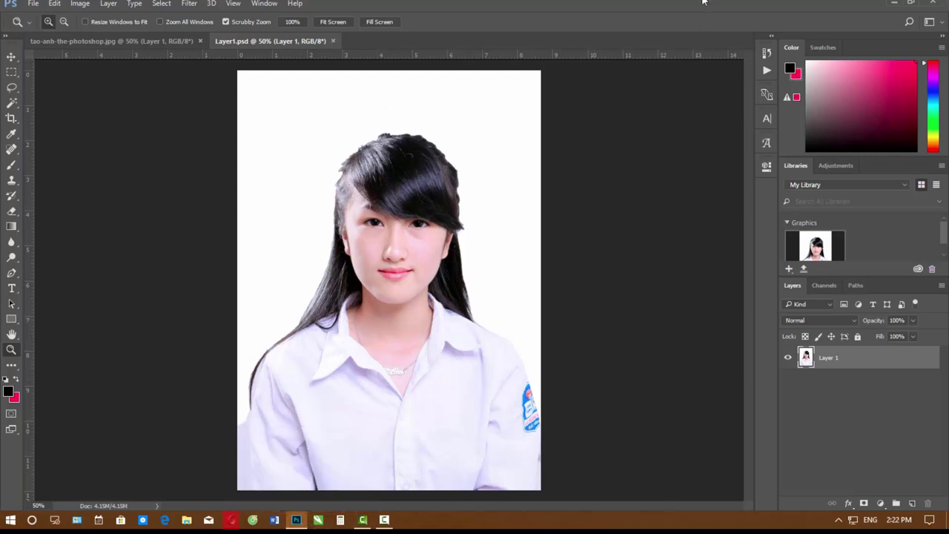
{"action": "left_click", "coordinate": [895, 4]}
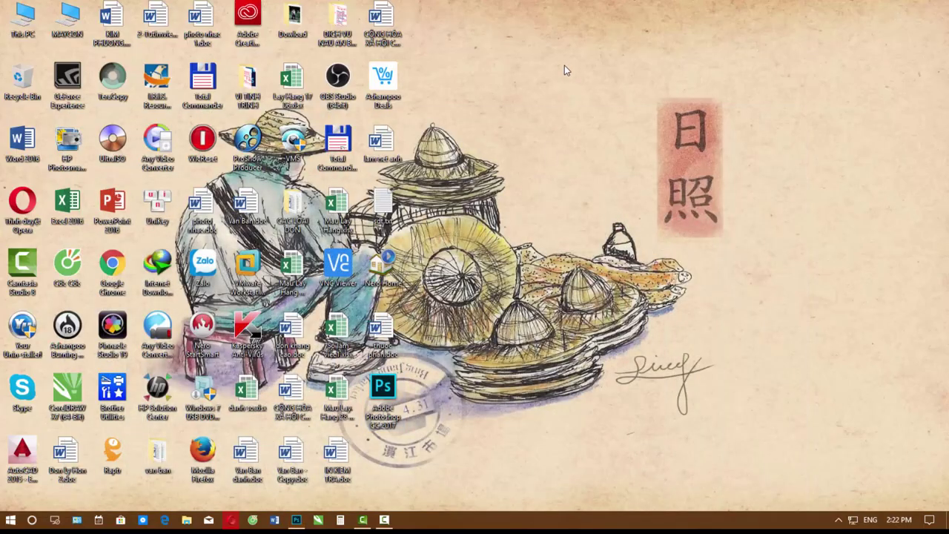
{"action": "right_click", "coordinate": [565, 66]}
{"action": "left_click", "coordinate": [596, 114]}
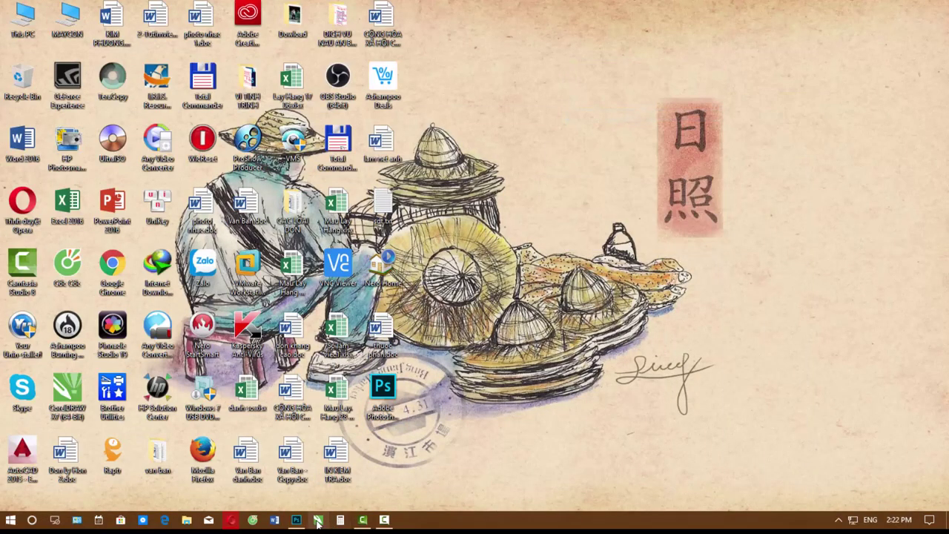